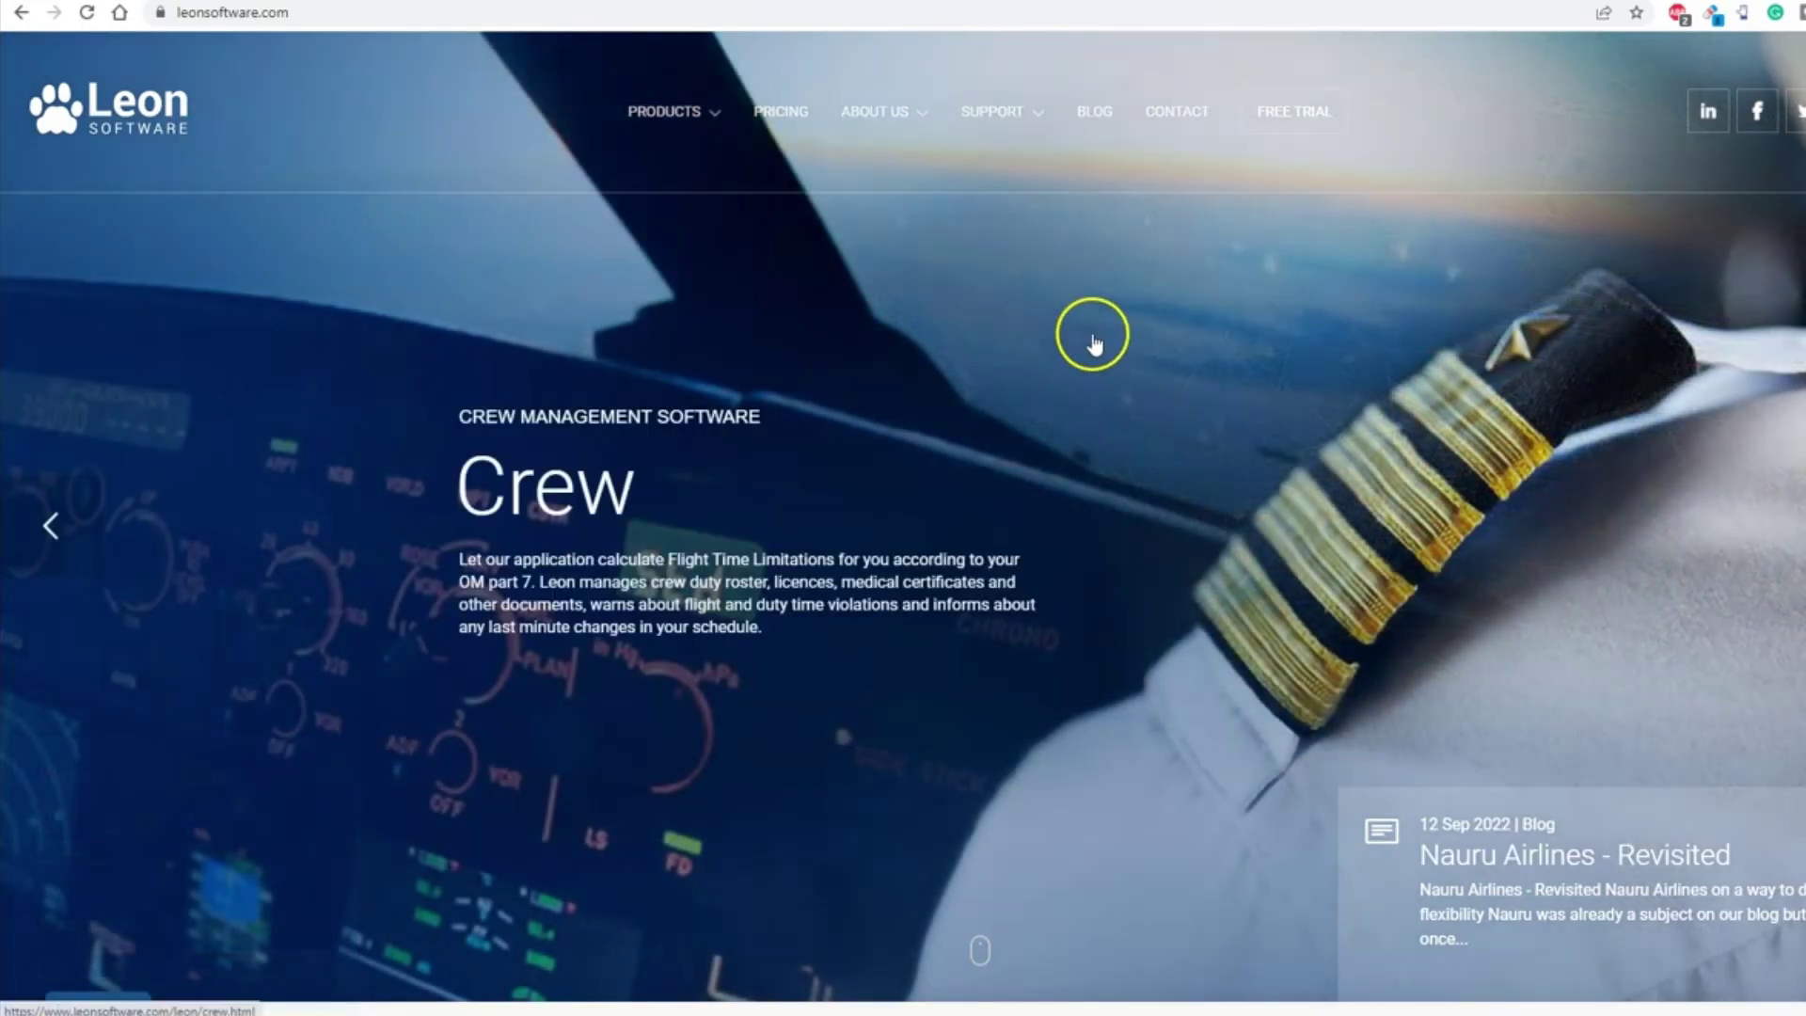
Go to customer.leon.aero to reach the Leon Help Center customer portal
{"action": "left_click", "coordinate": [533, 16]}
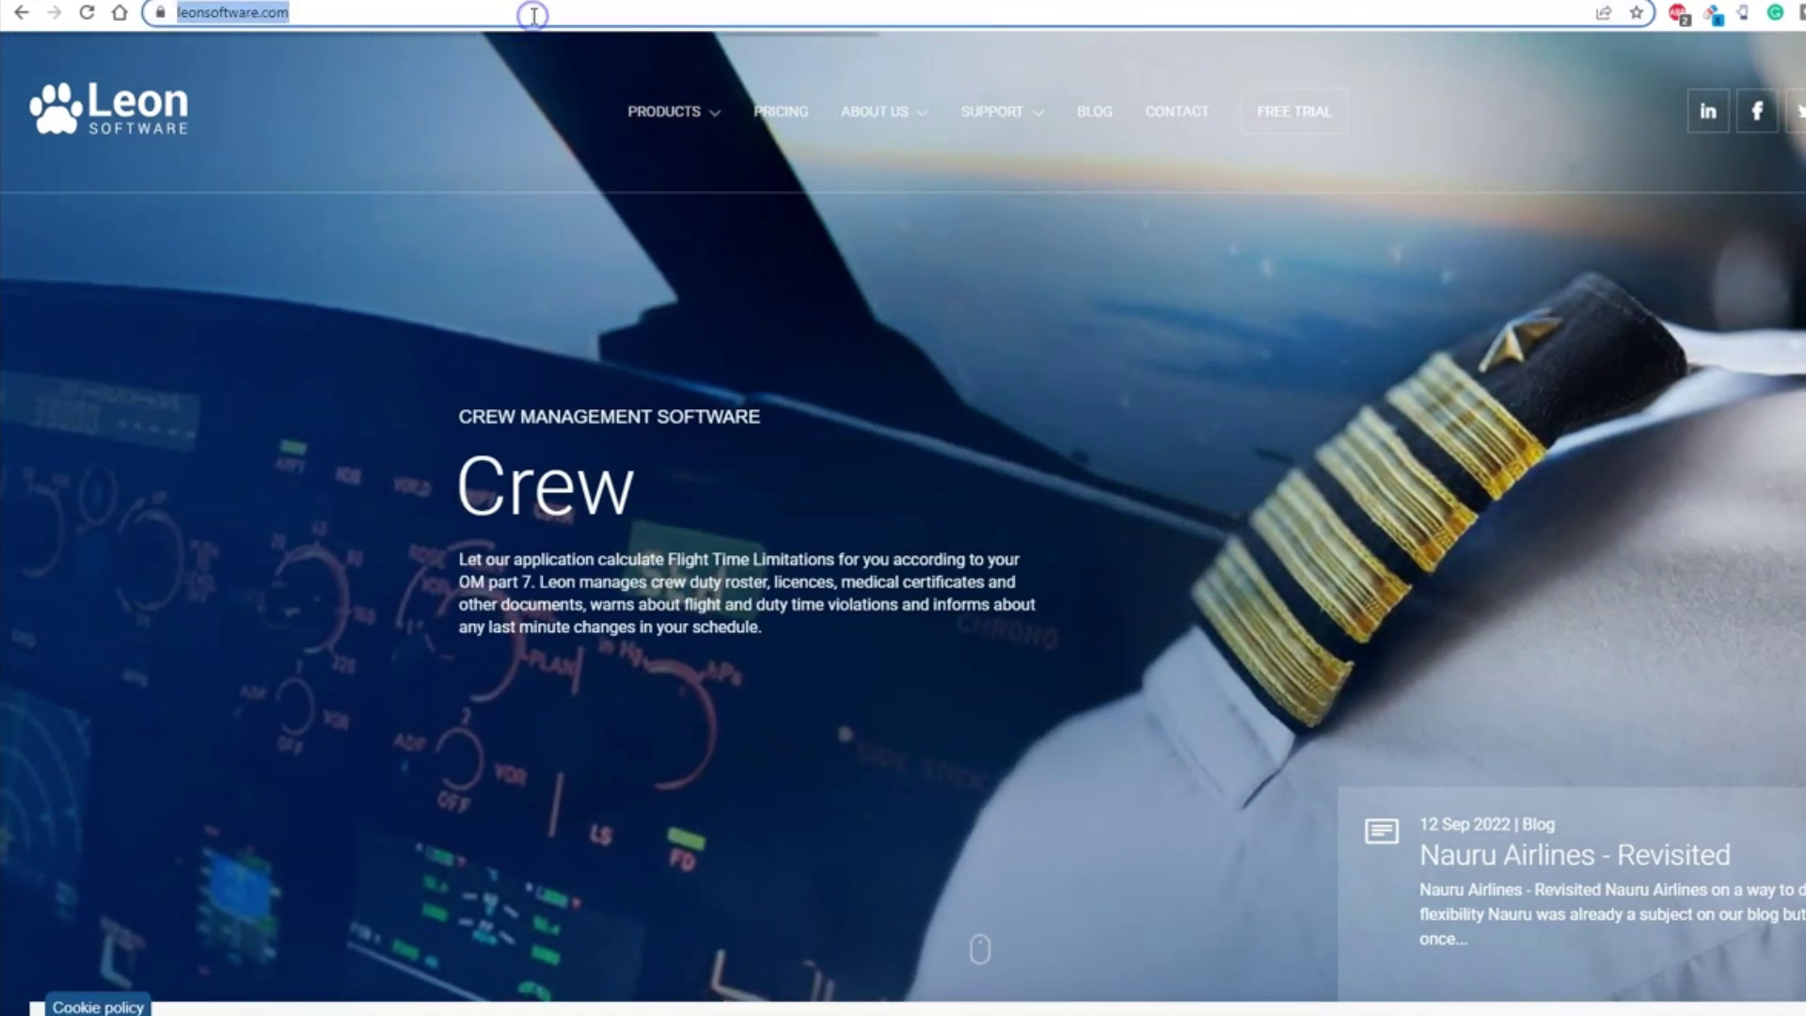
{"action": "type", "text": "cus"}
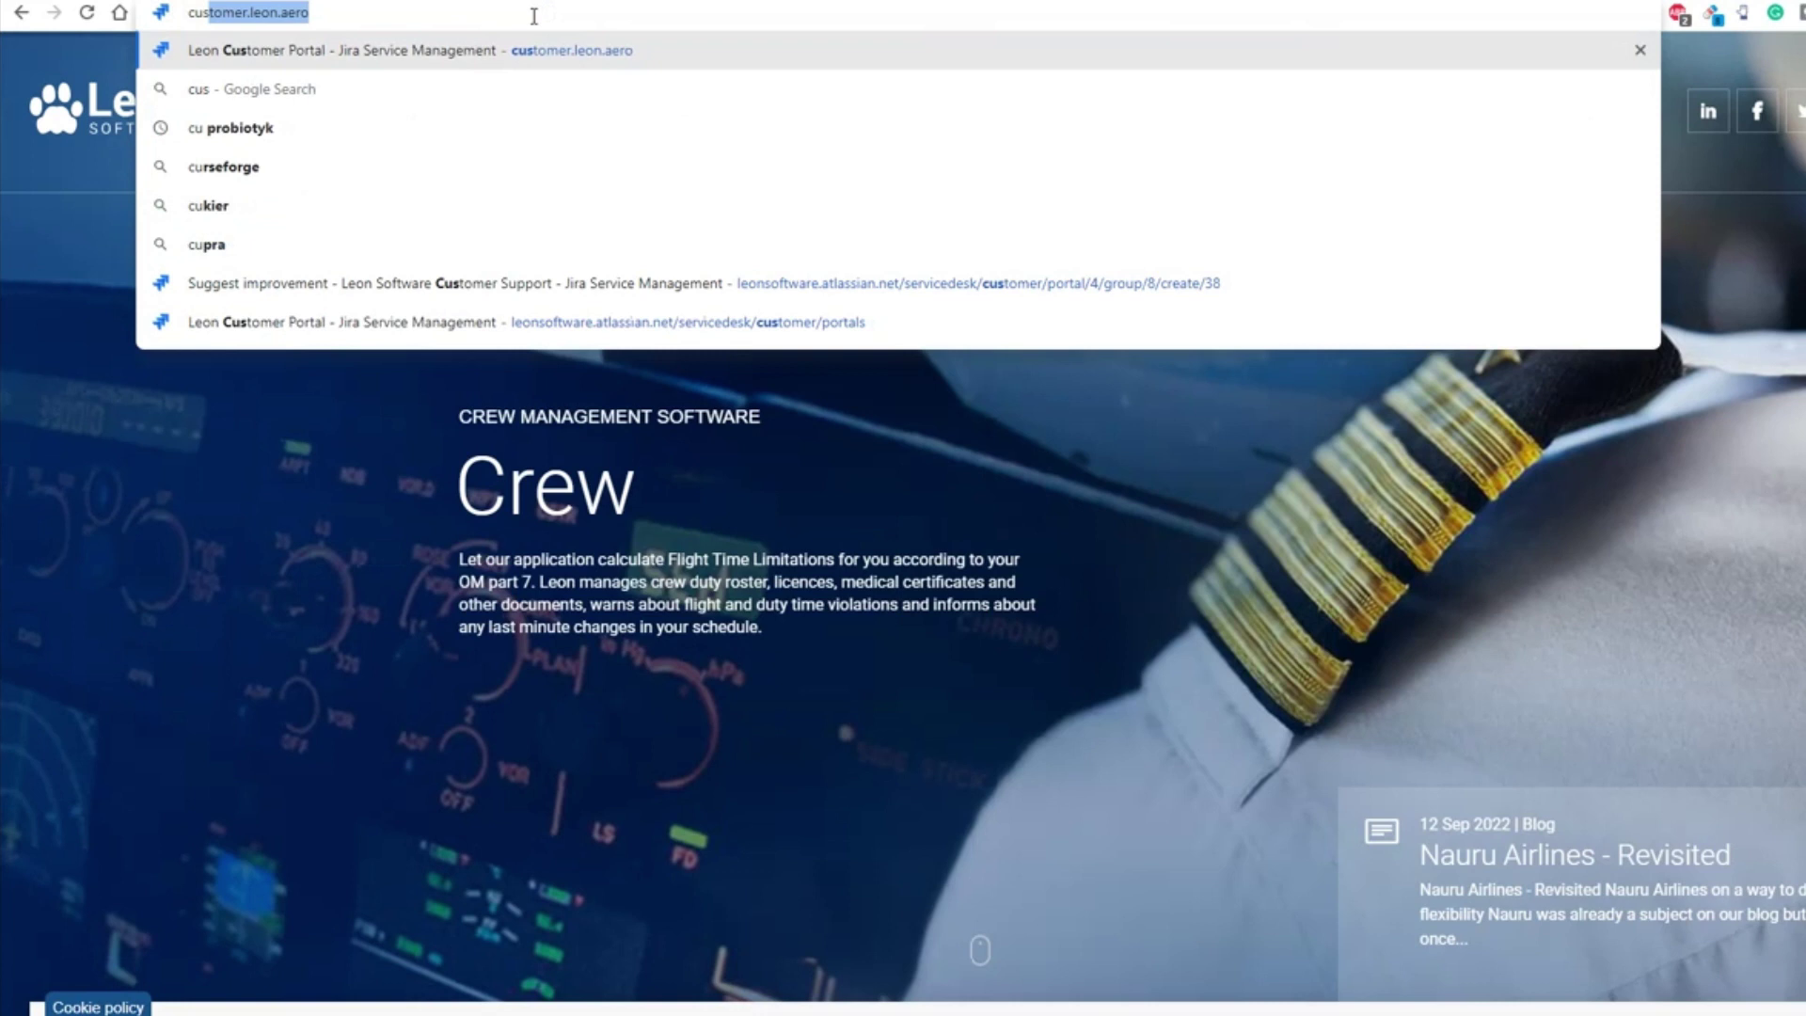
{"action": "type", "text": "tomer.leon.aero"}
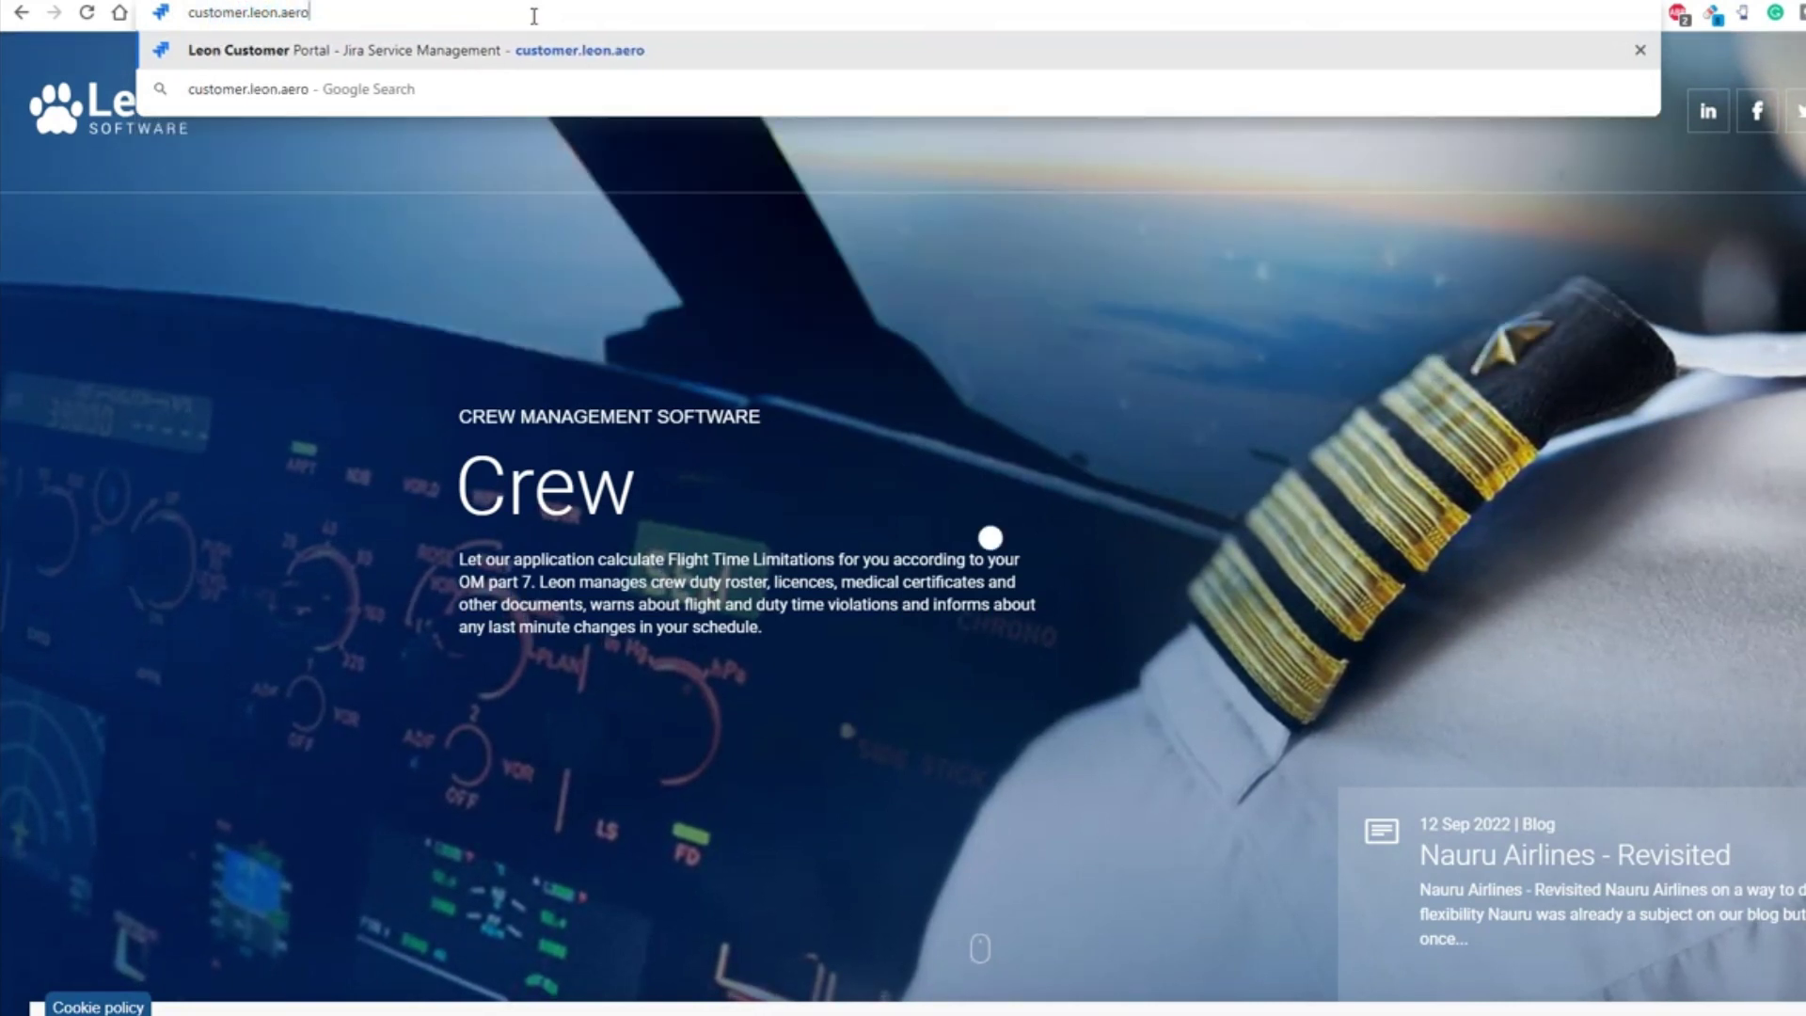
{"action": "key", "text": "Return"}
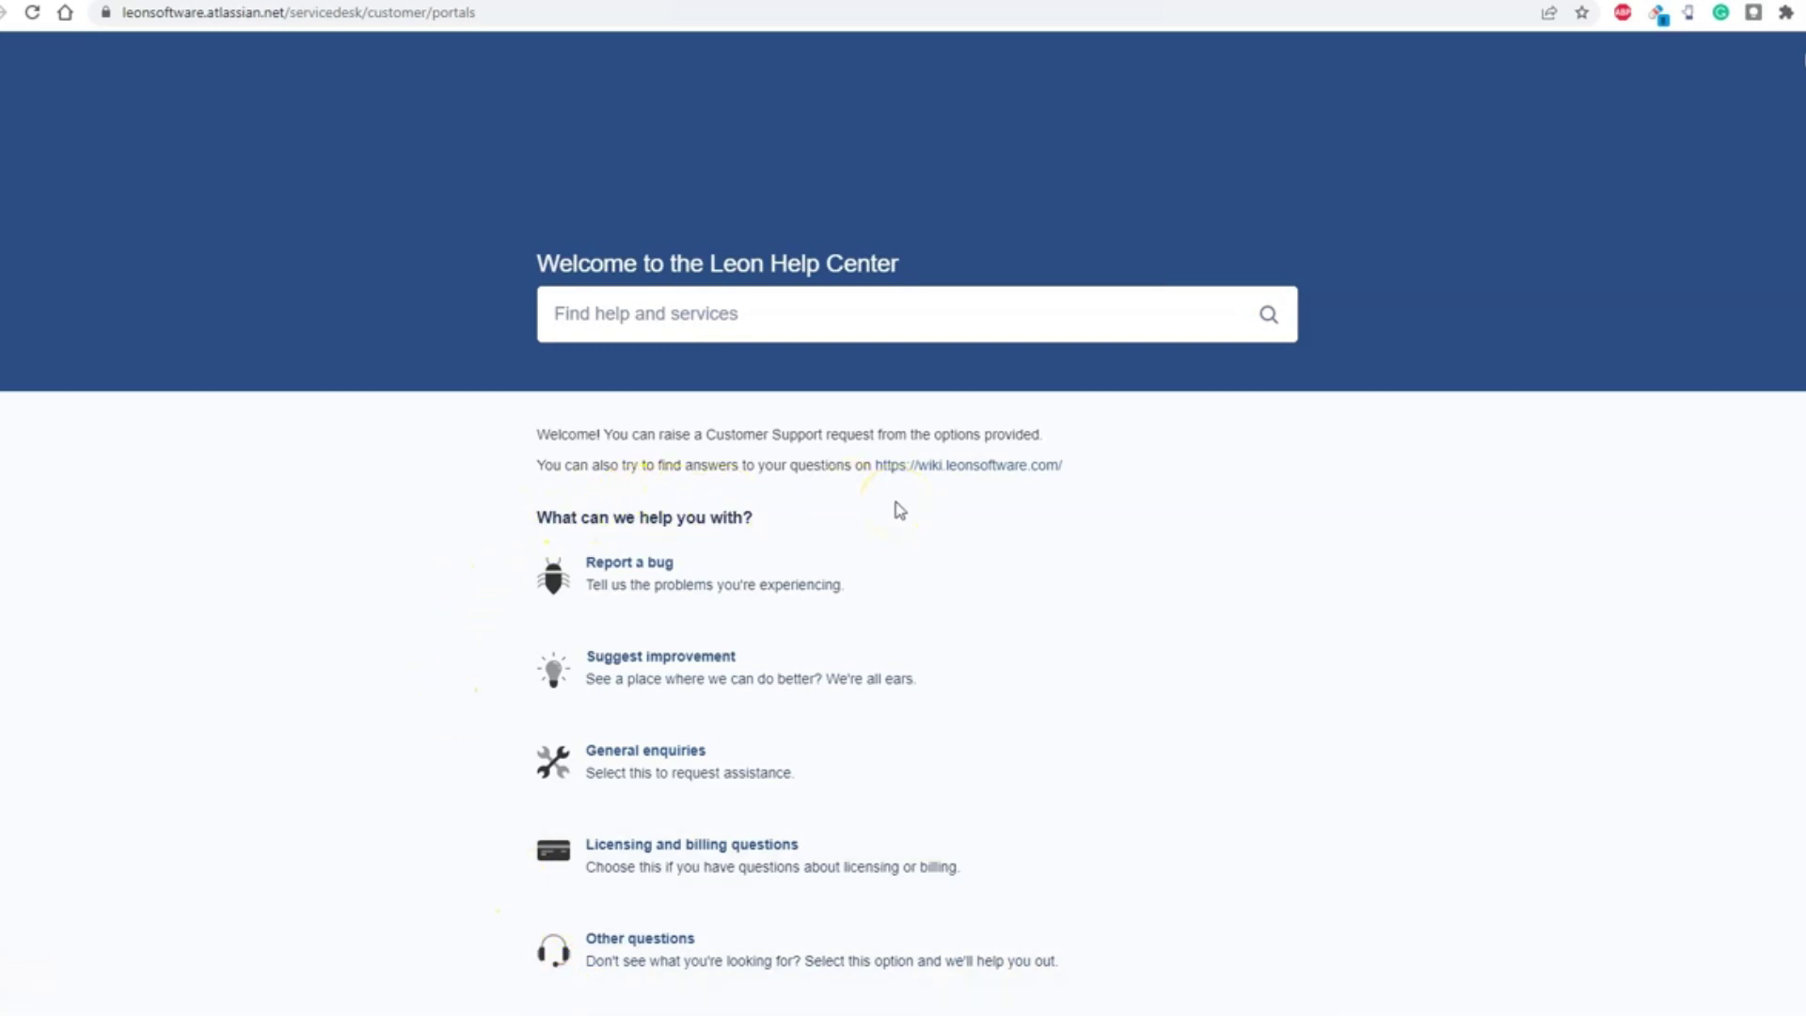
Choose 'Suggest improvement' under 'What can we help you with?'
{"action": "left_click", "coordinate": [711, 656]}
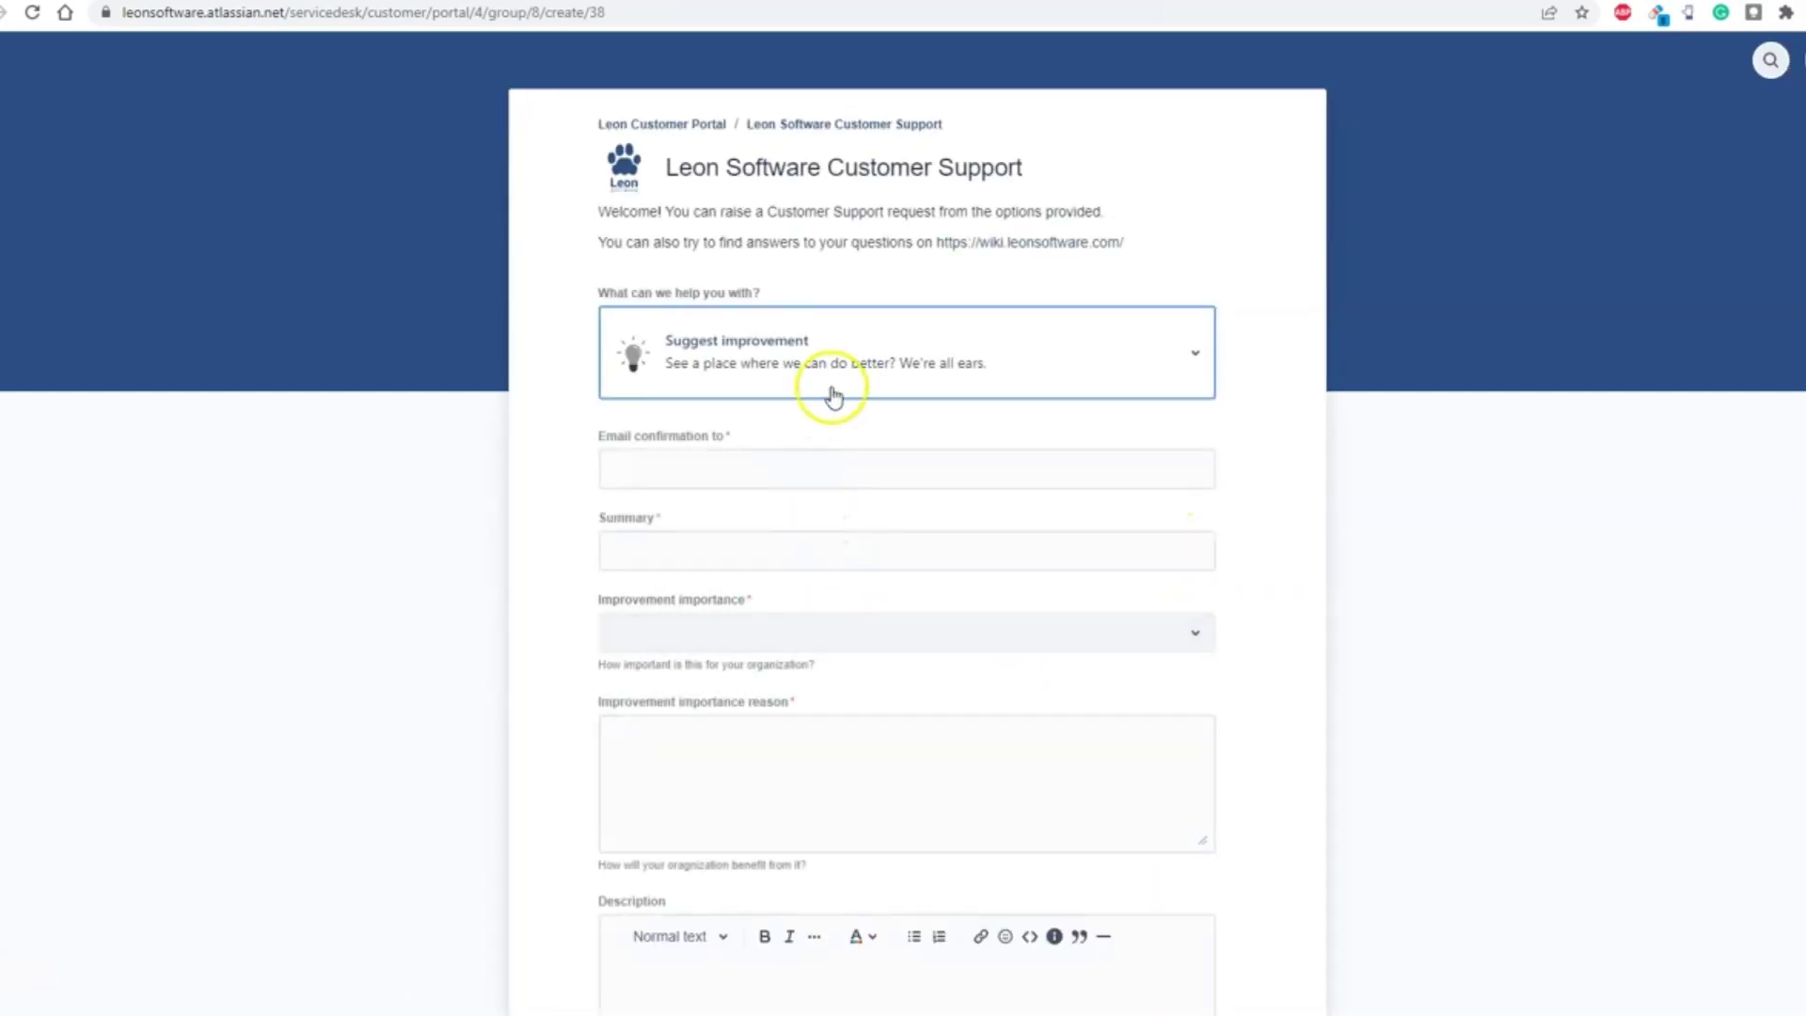
Paste the confirmation e-mail and summary, and set improvement importance to Medium
{"action": "left_click", "coordinate": [731, 469]}
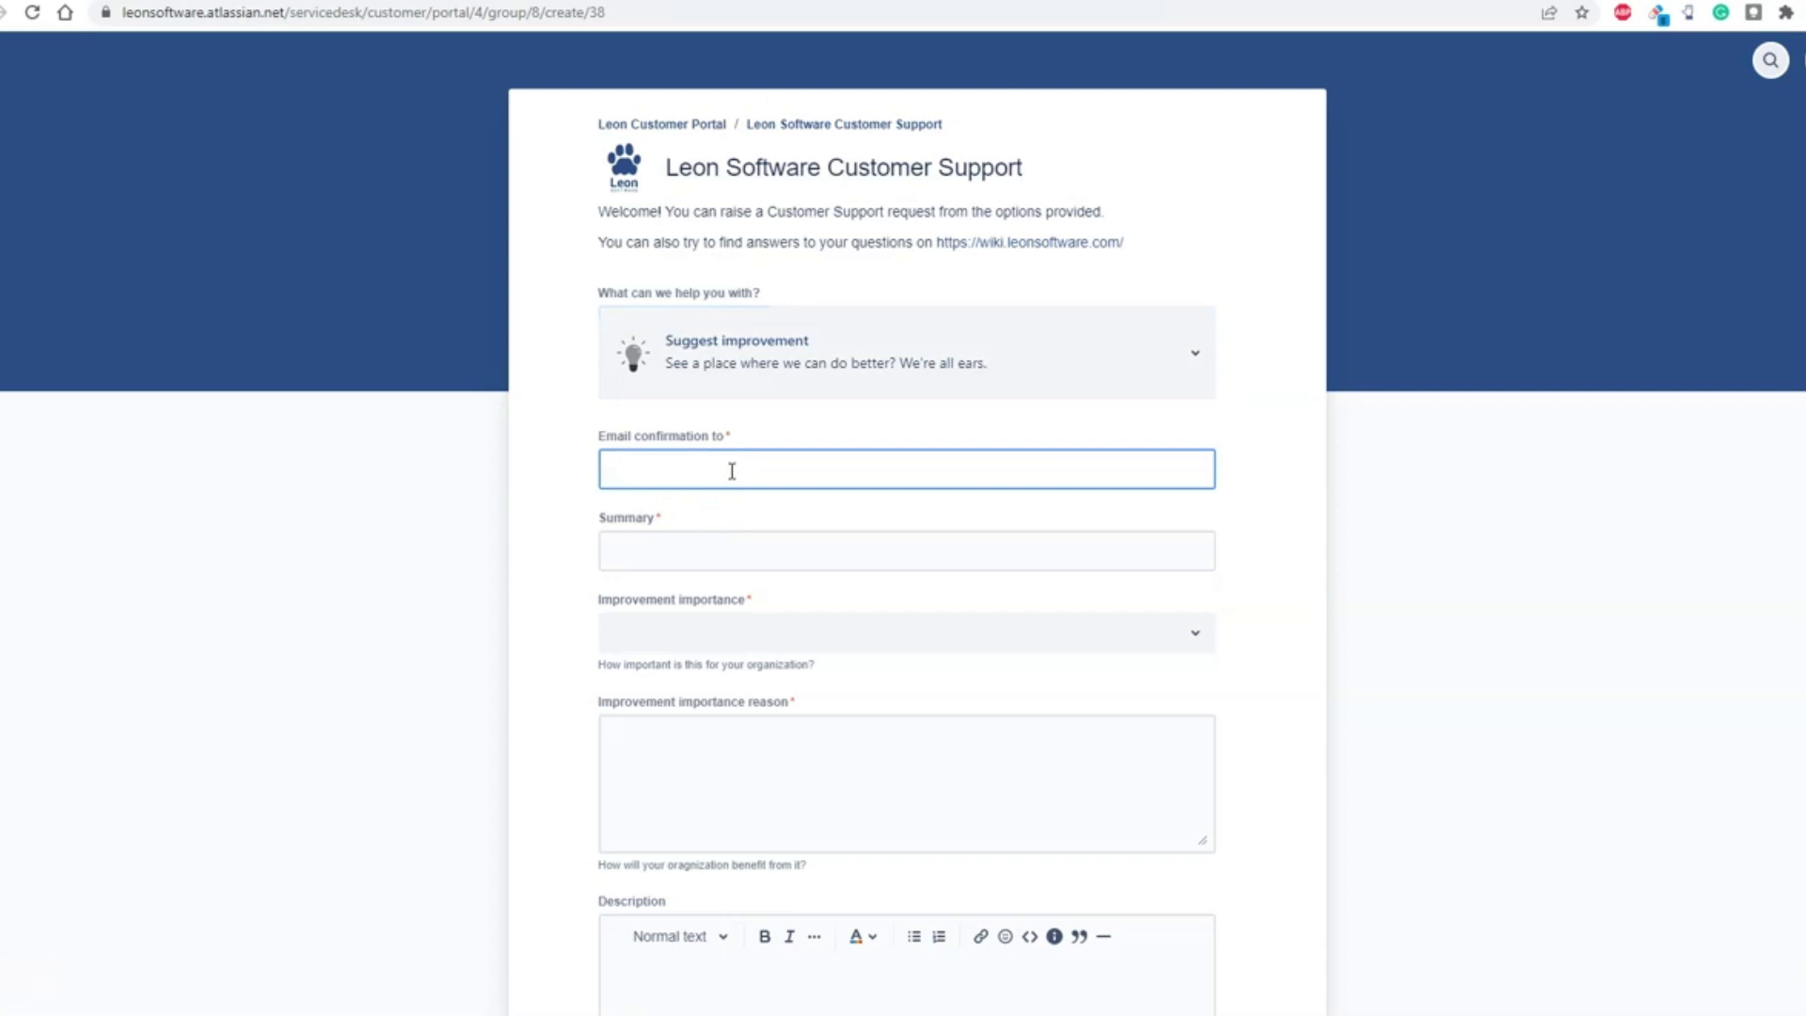
{"action": "key", "text": "ctrl+v"}
{"action": "left_click", "coordinate": [734, 553]}
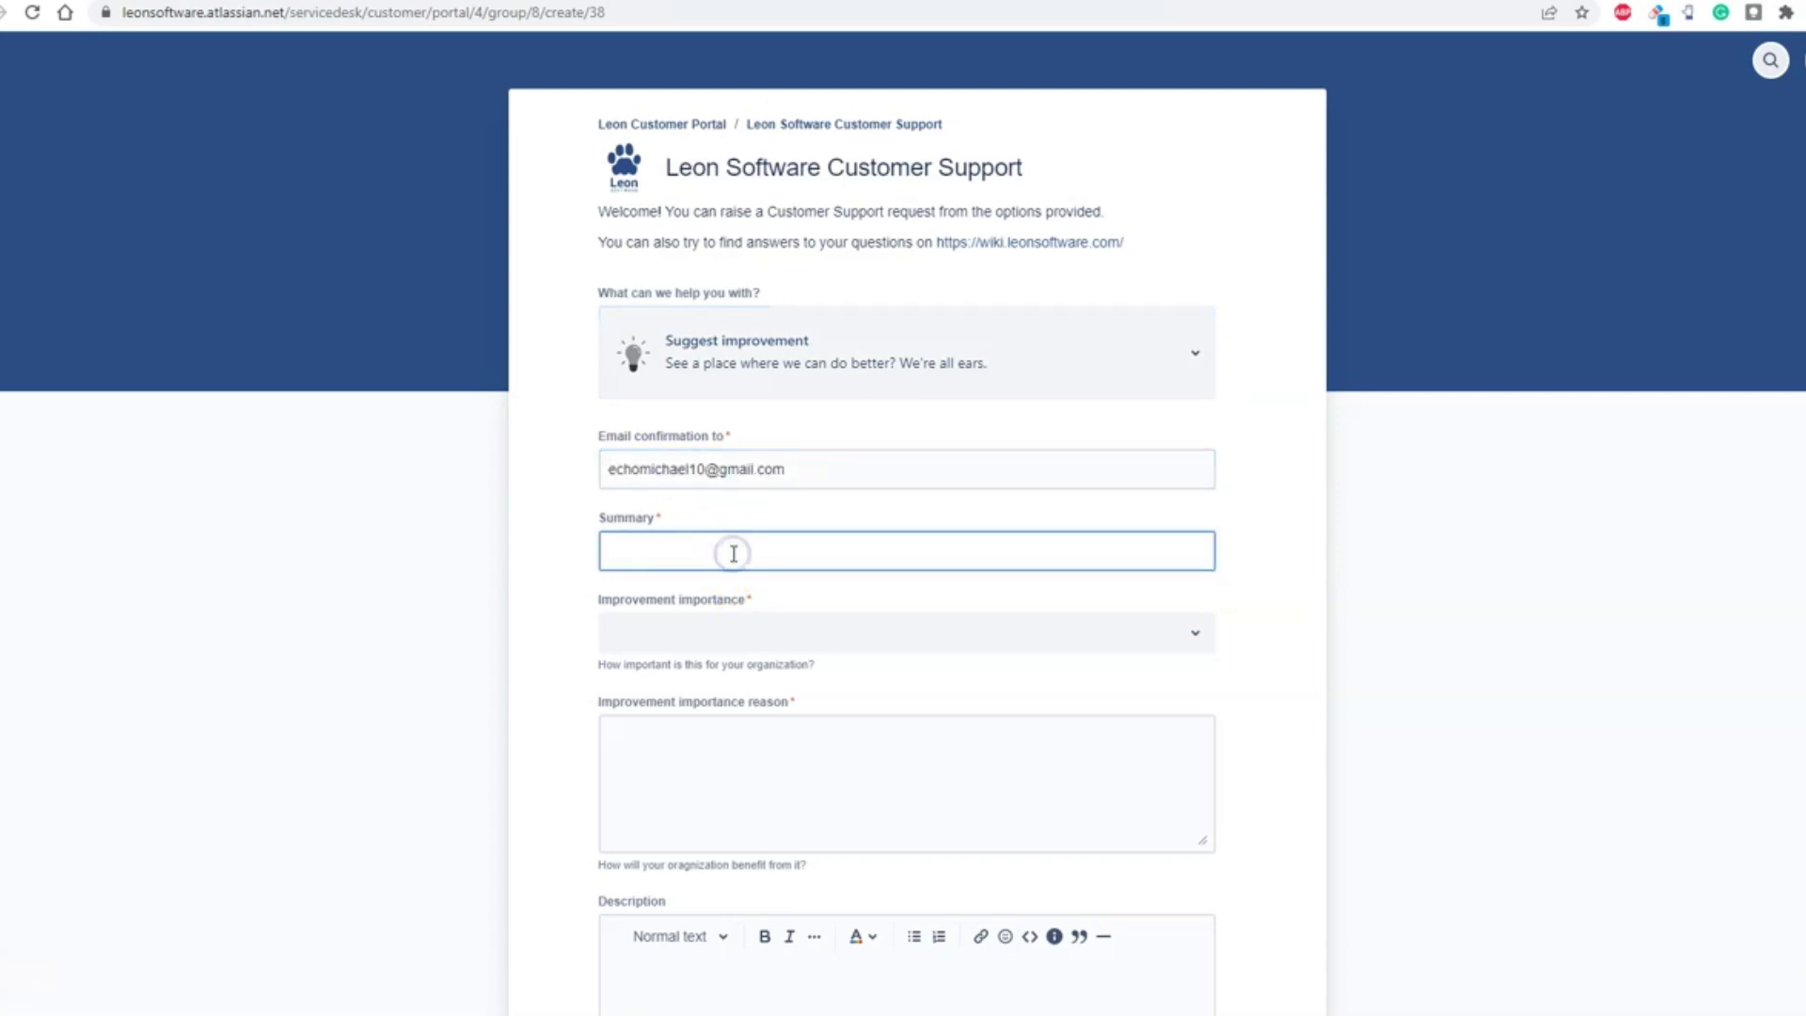
{"action": "type", "text": "Crew Calendar Improvements"}
{"action": "left_click", "coordinate": [721, 637]}
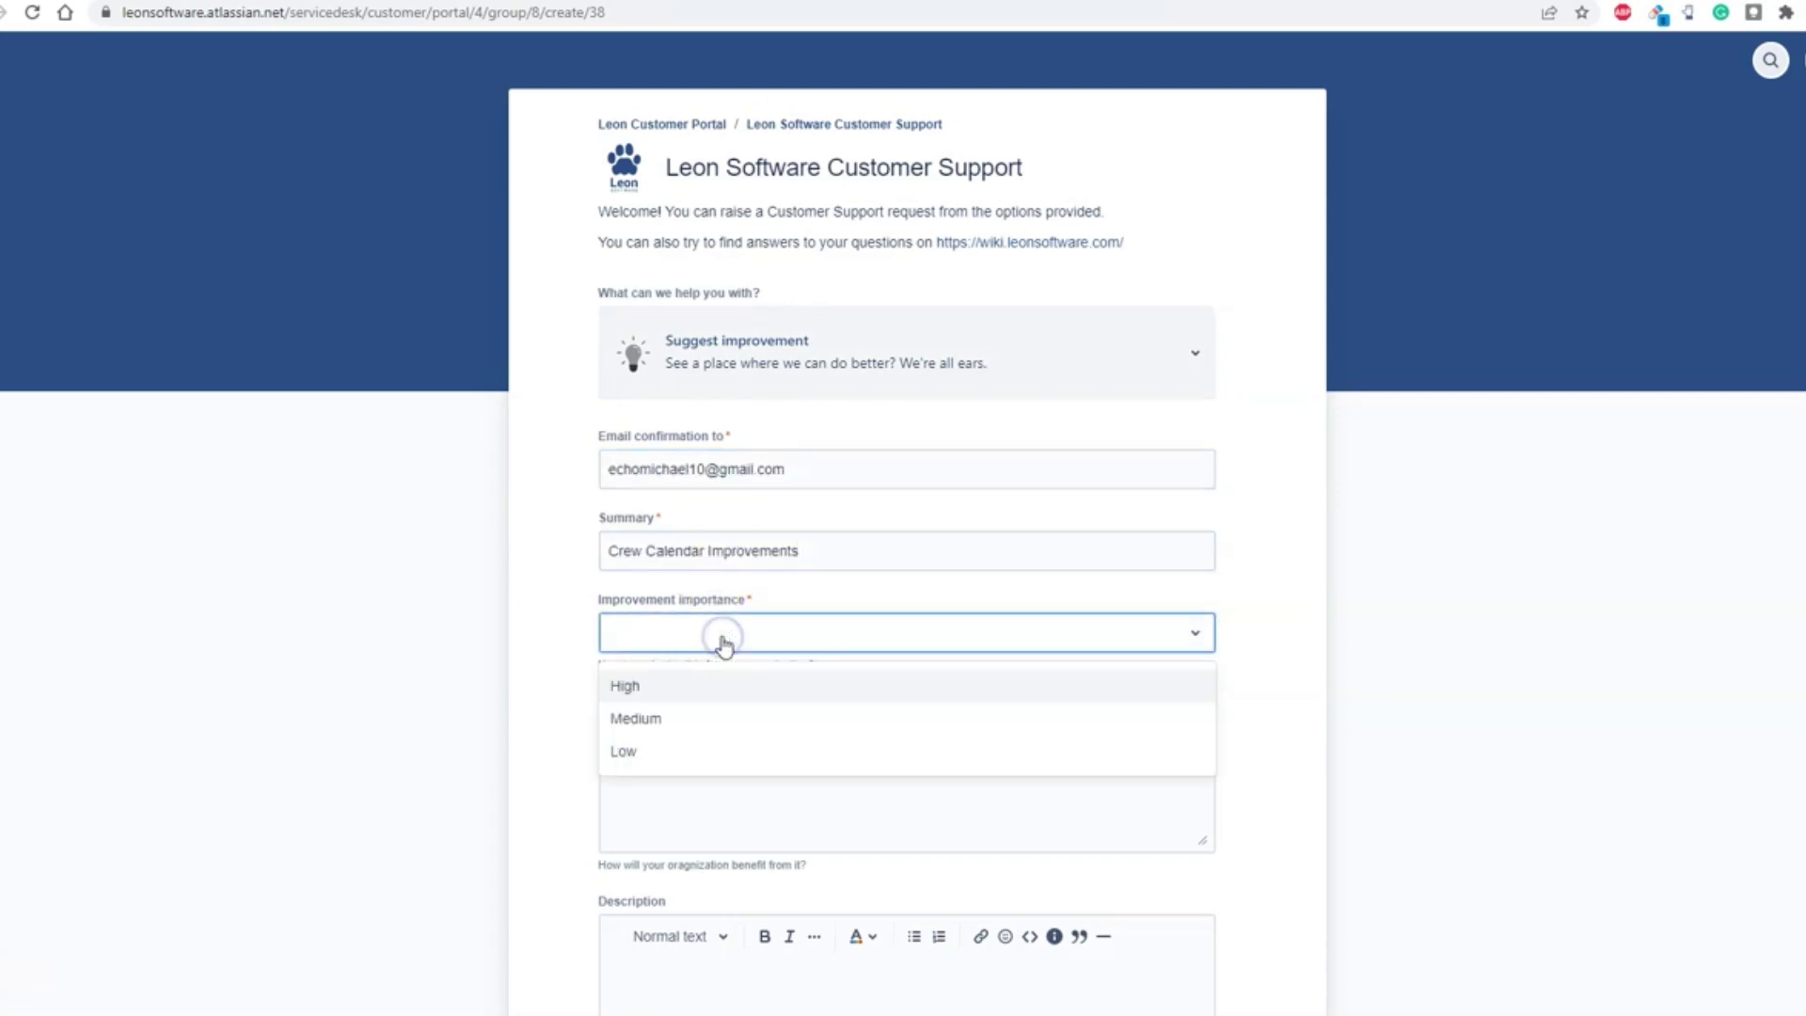
{"action": "left_click", "coordinate": [652, 723]}
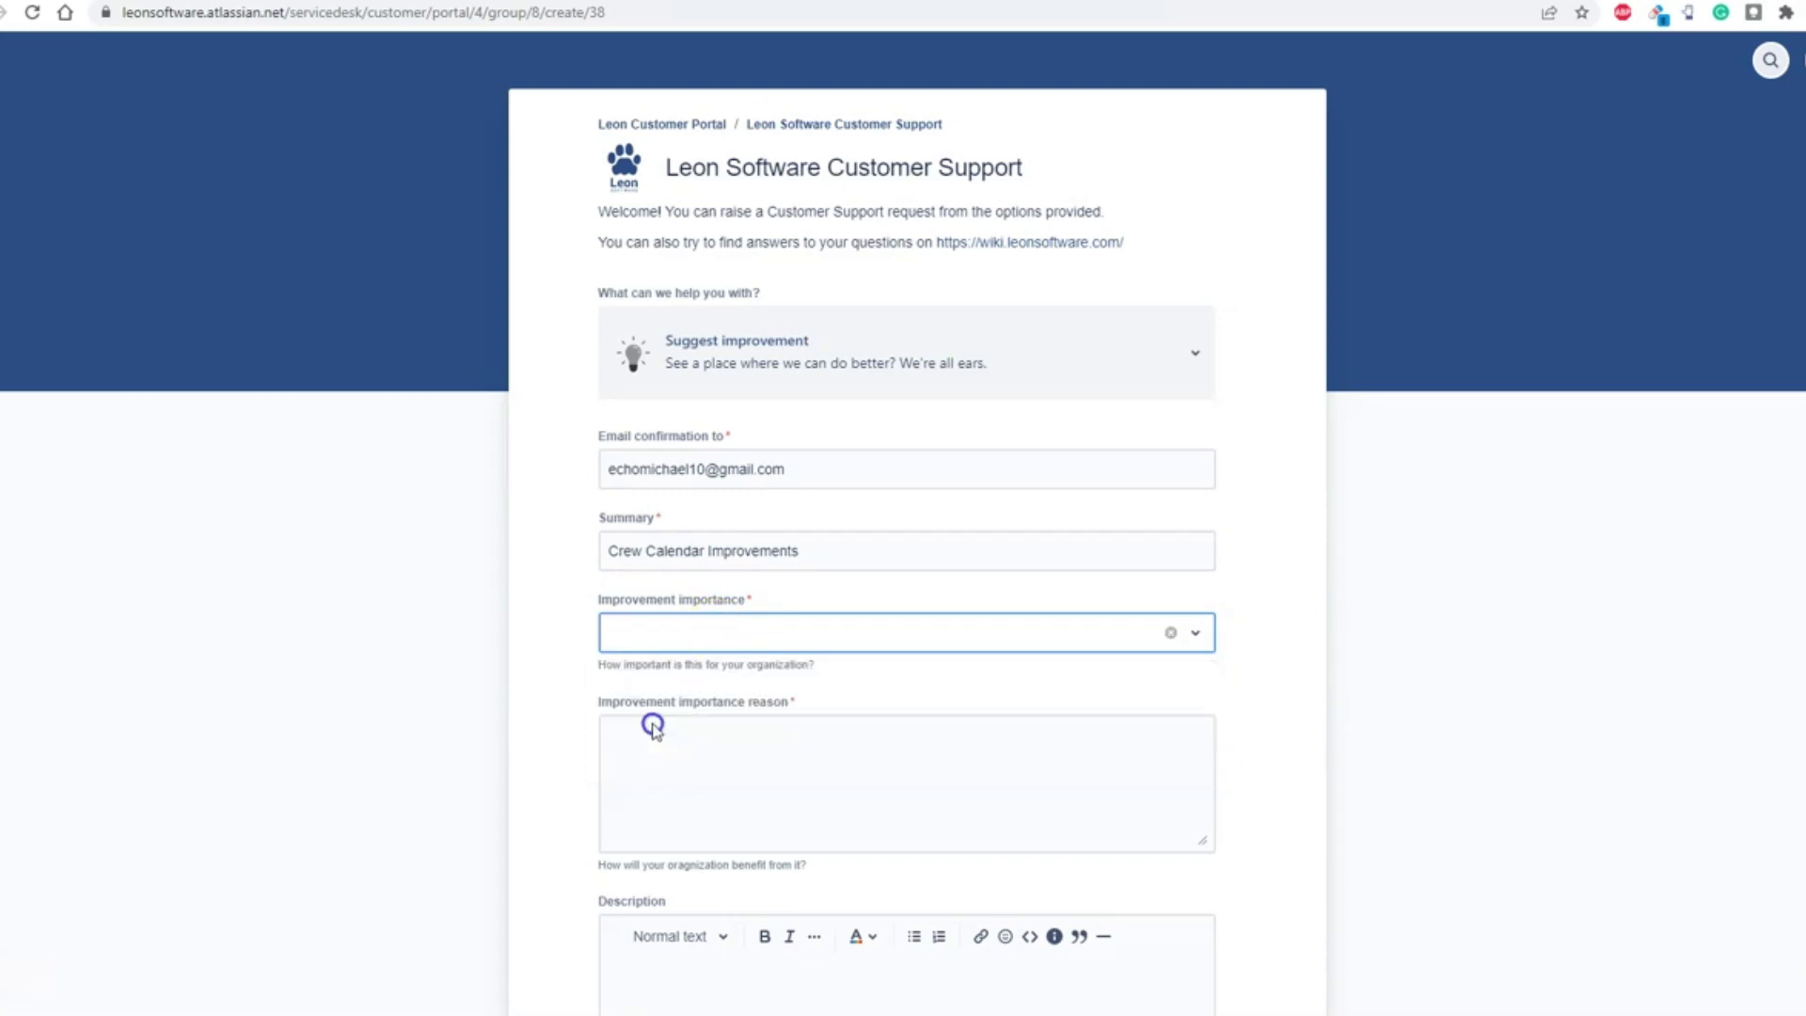
Add the importance reason and description, send the request, and select its reference number
{"action": "left_click", "coordinate": [686, 801]}
{"action": "left_click", "coordinate": [721, 773]}
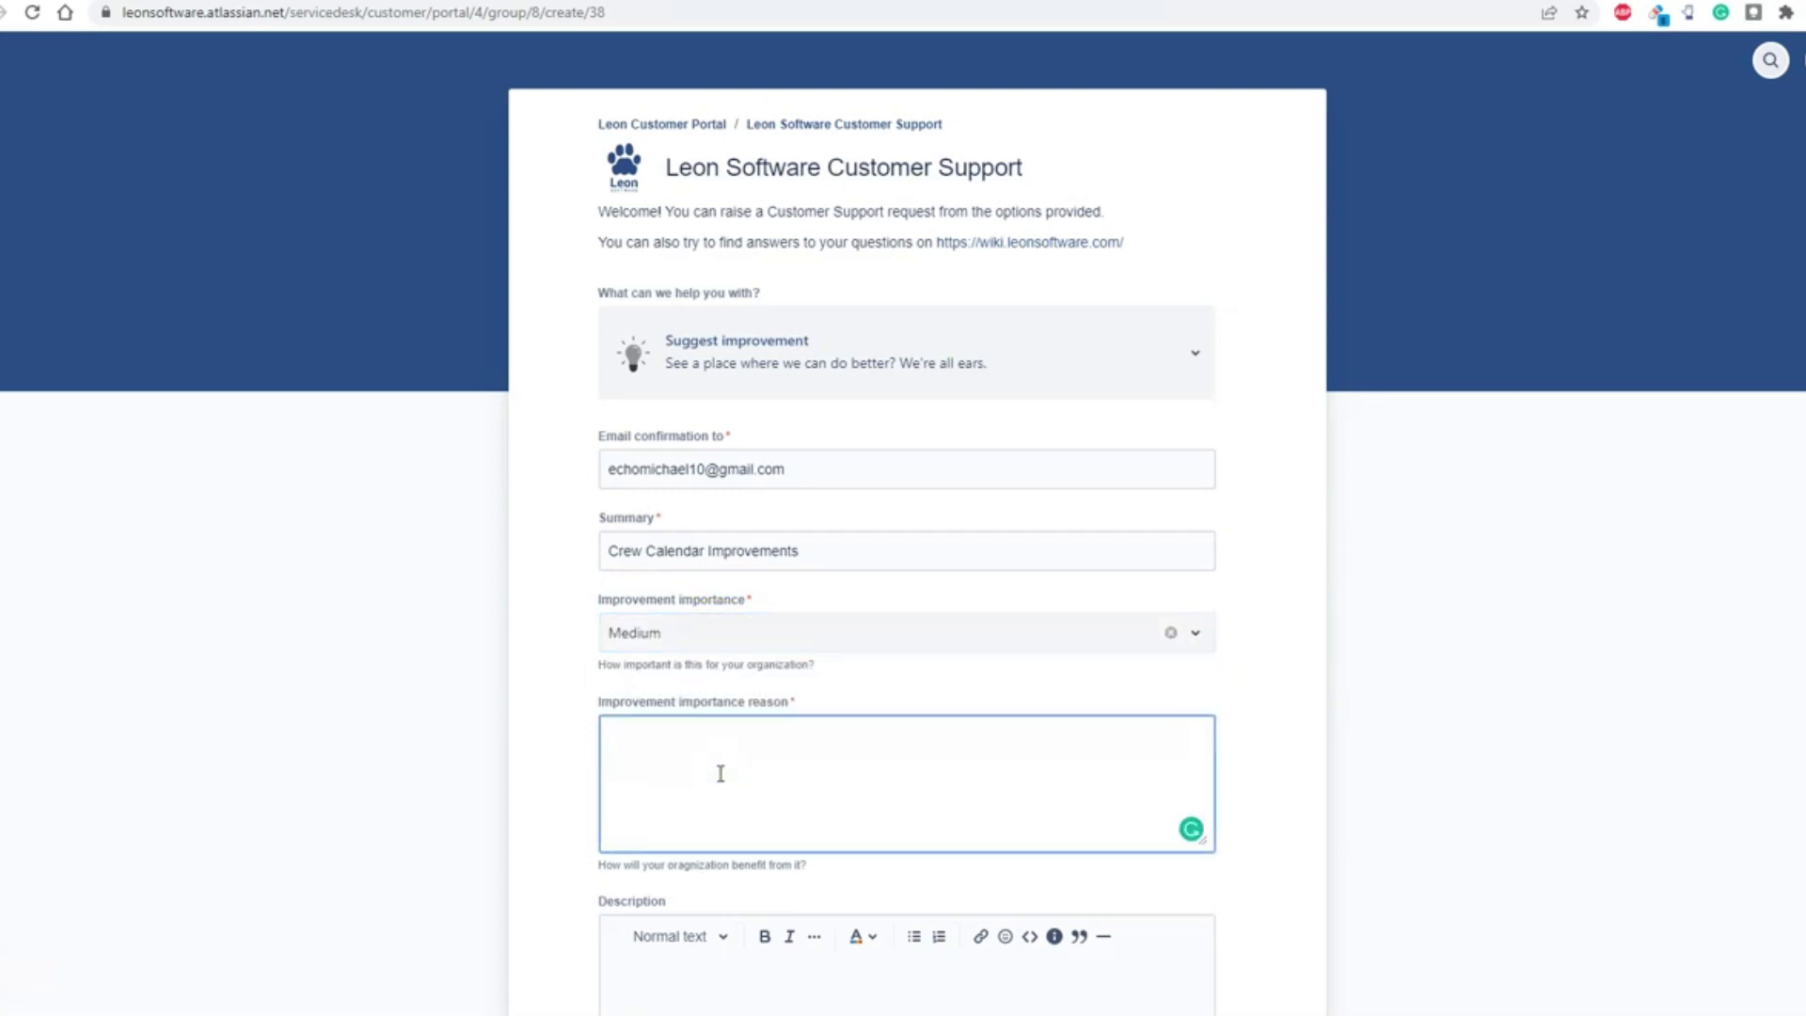
{"action": "scroll", "coordinate": [806, 718], "scroll_direction": "down", "scroll_amount": 3}
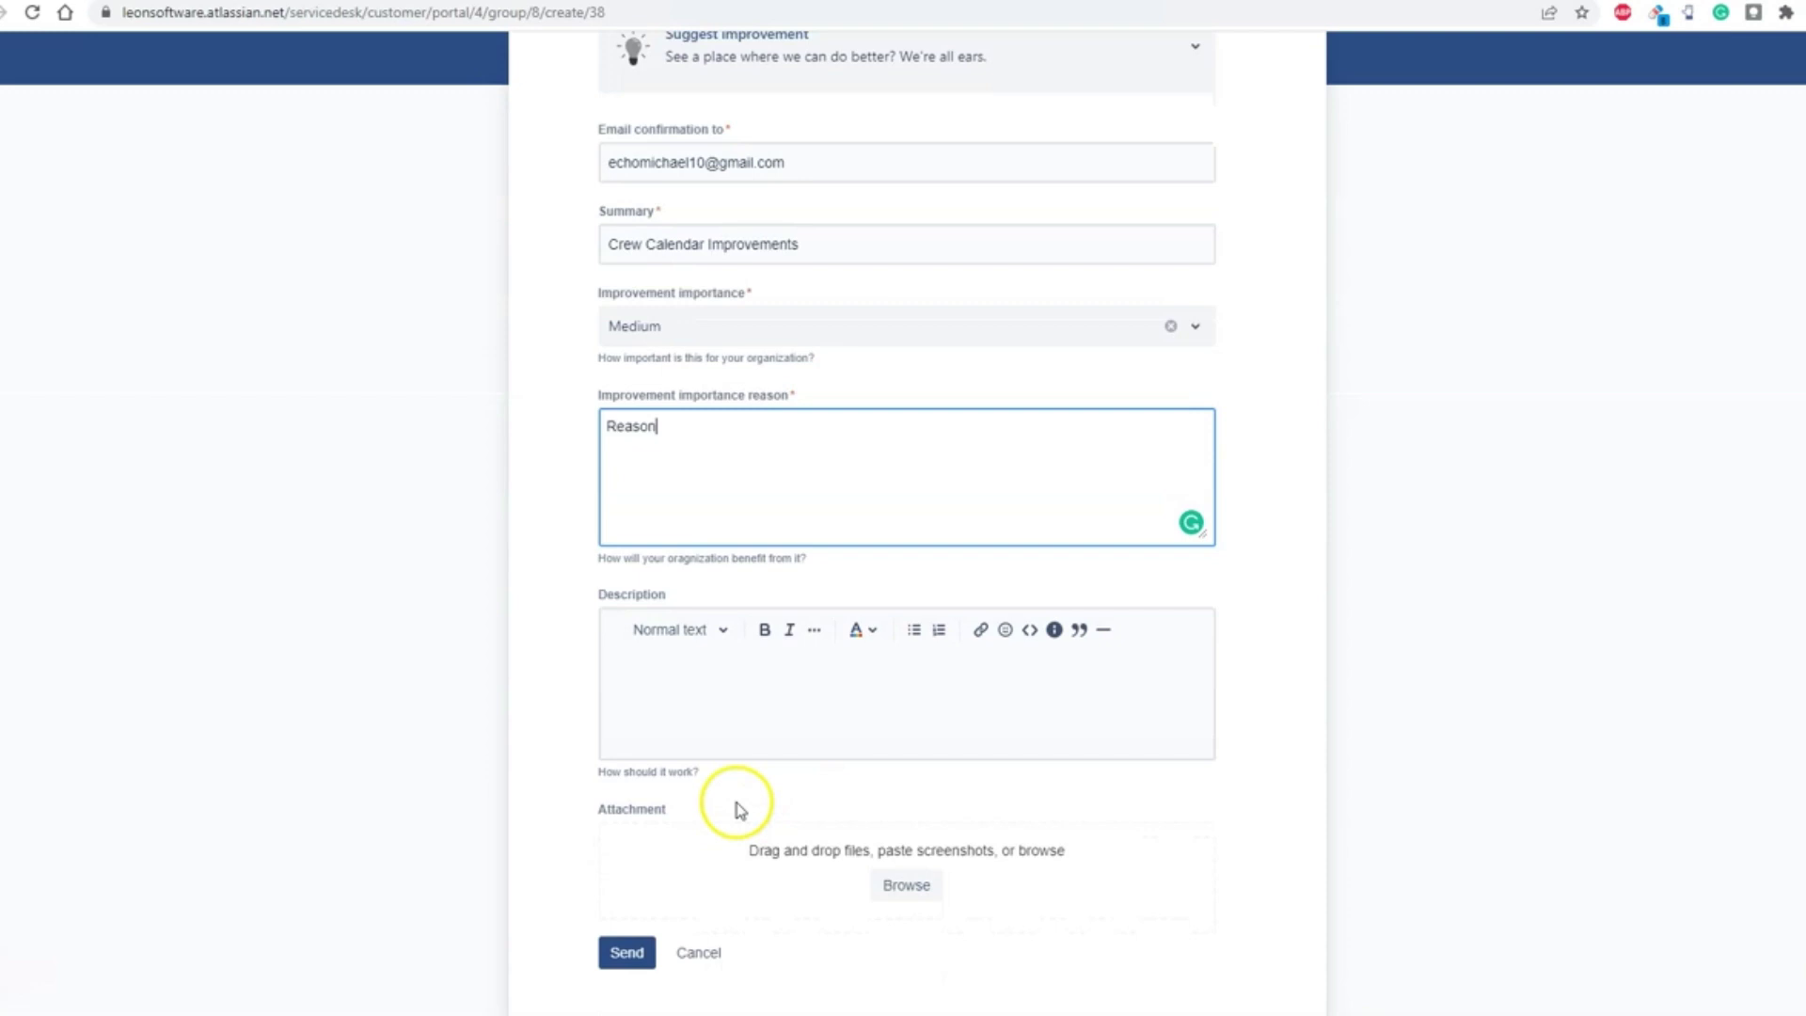
{"action": "left_click", "coordinate": [778, 687]}
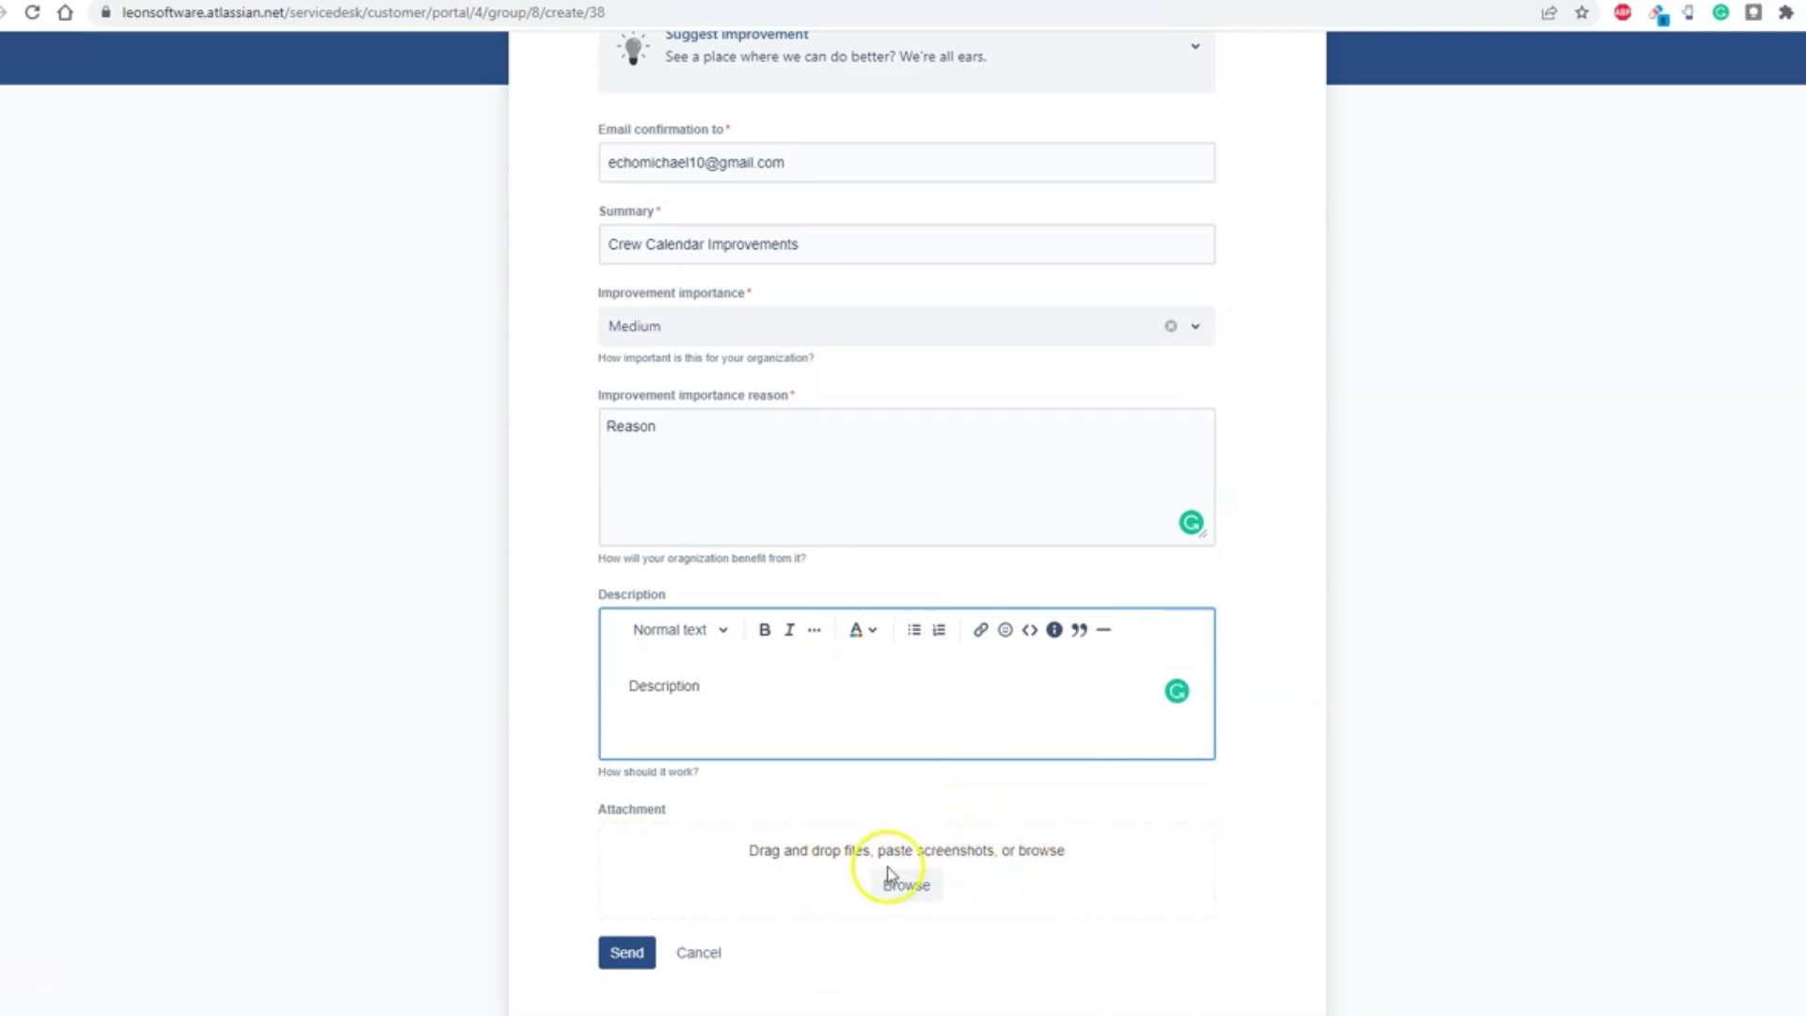
{"action": "left_click", "coordinate": [629, 954]}
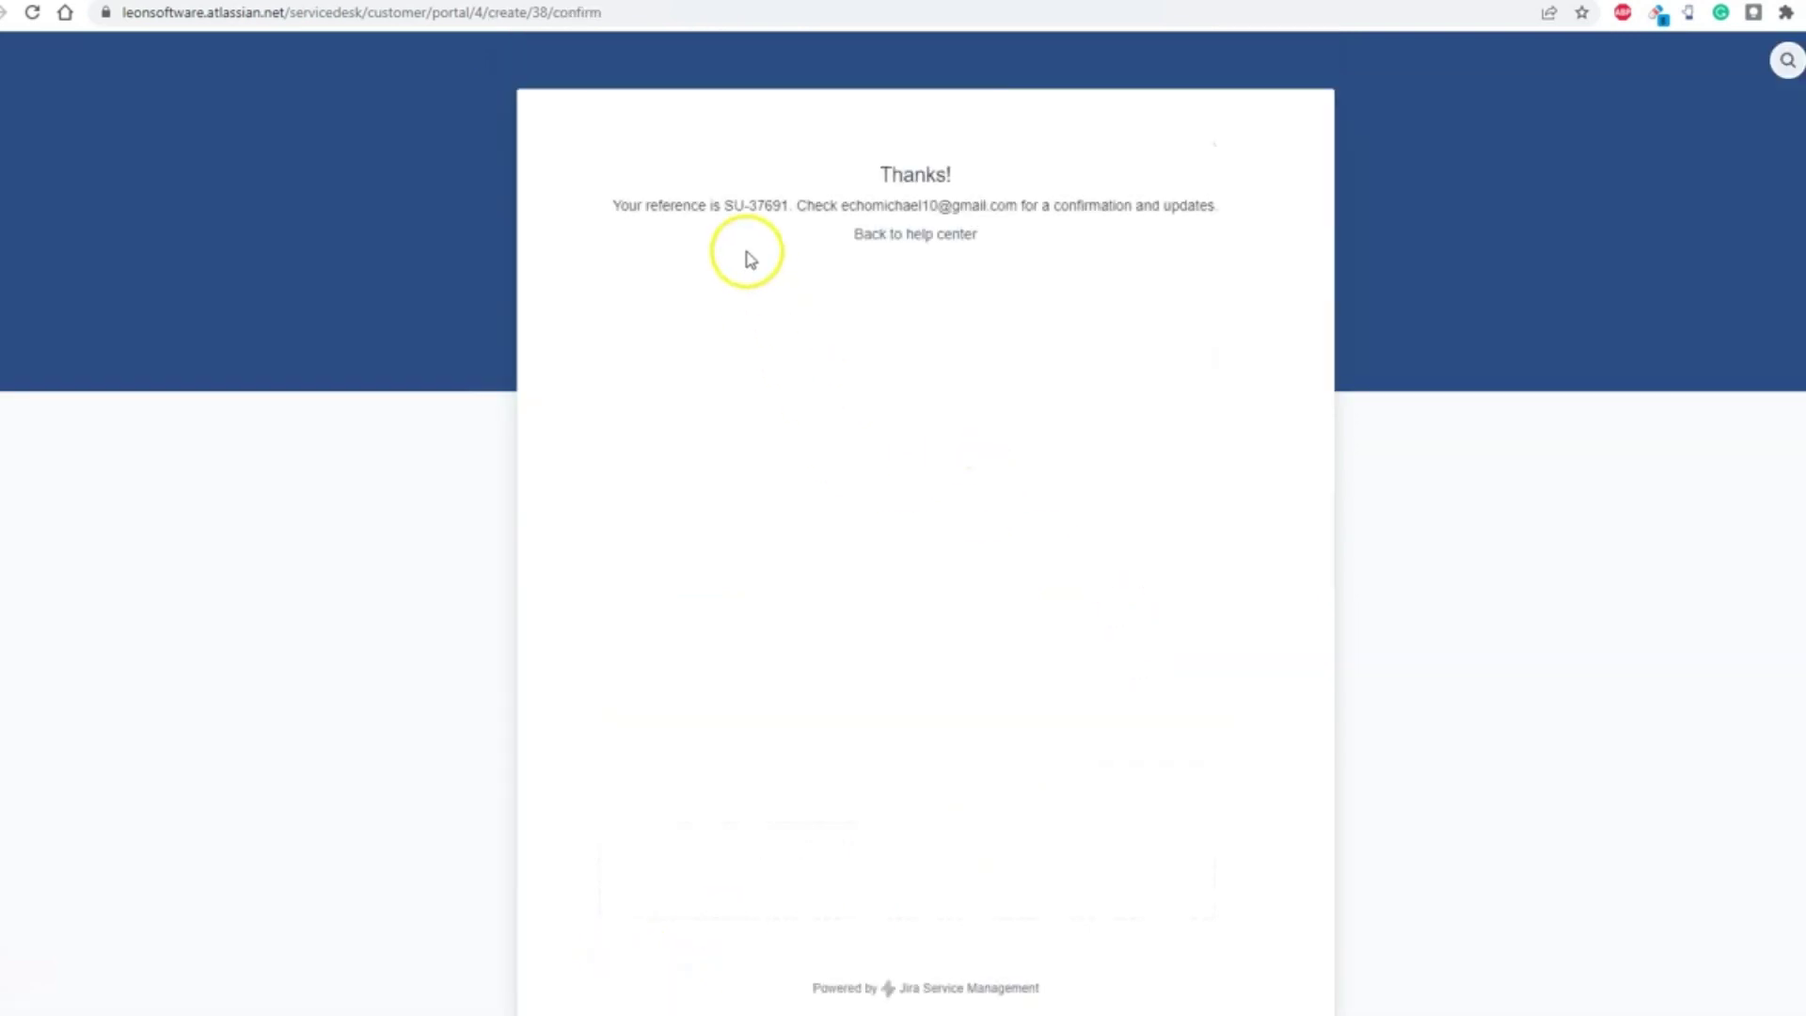
{"action": "left_click_drag", "start_coordinate": [725, 205], "coordinate": [786, 205]}
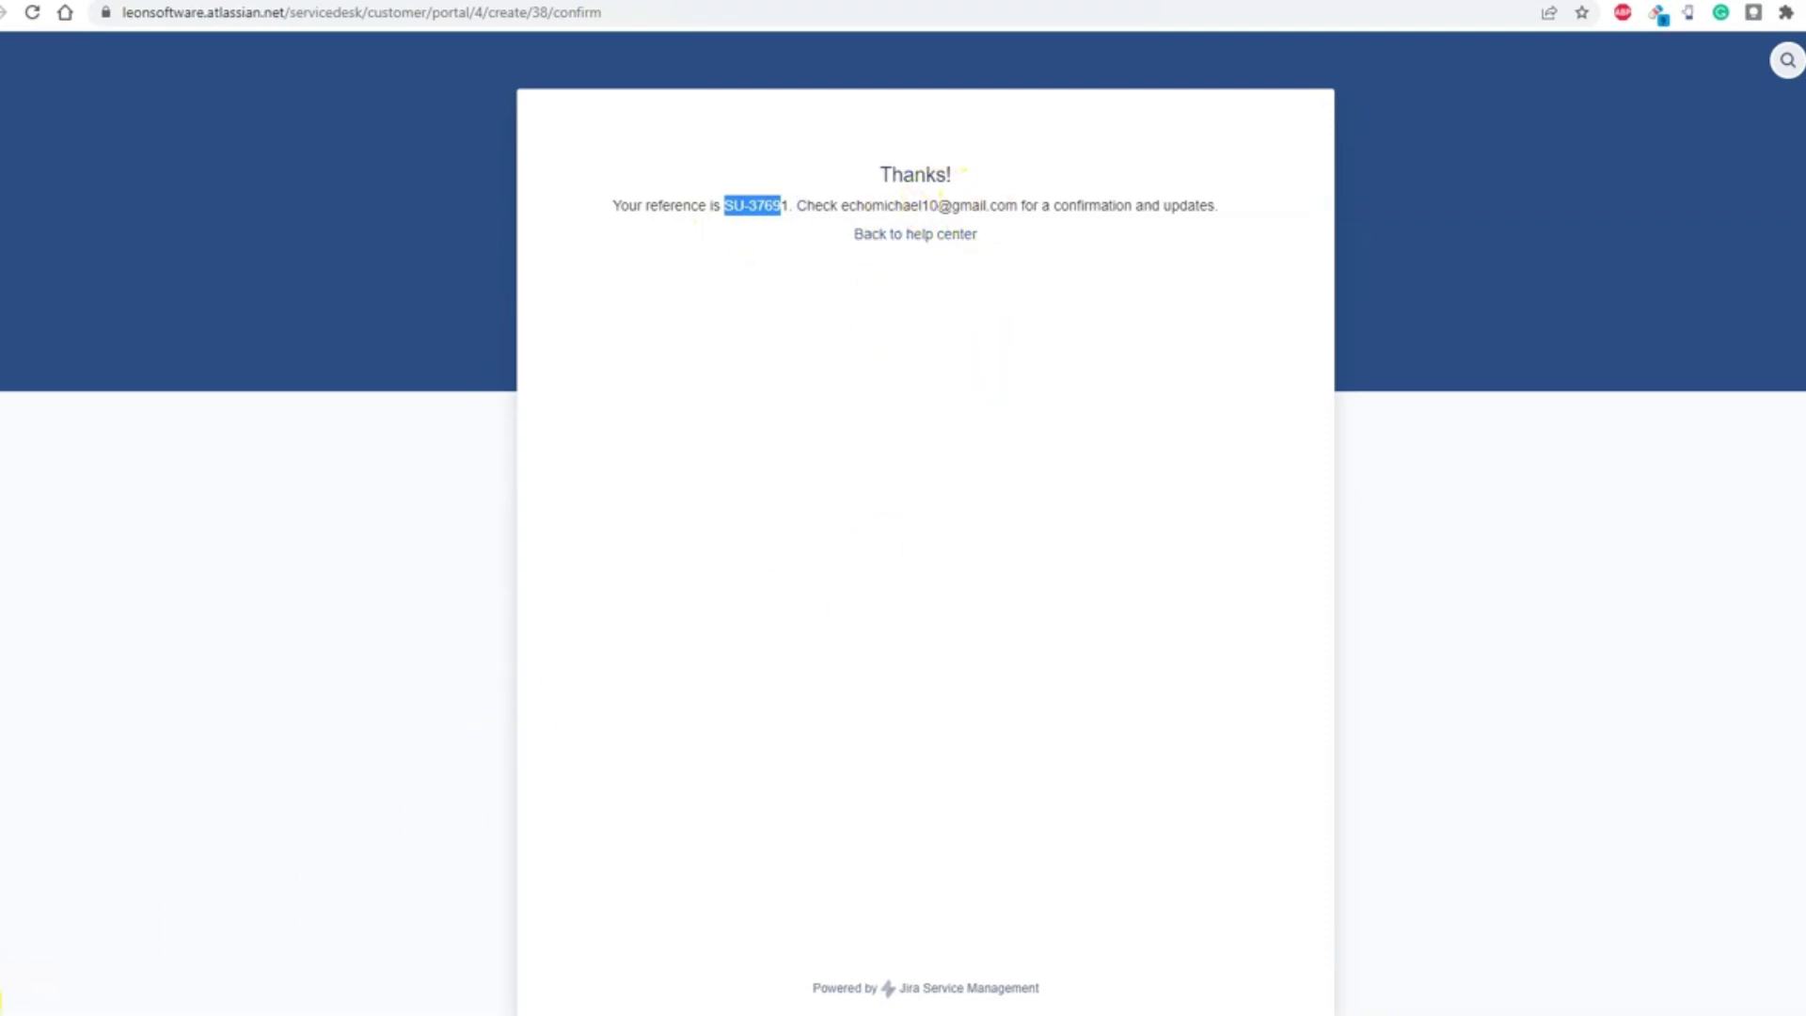
{"action": "left_click", "coordinate": [404, 11]}
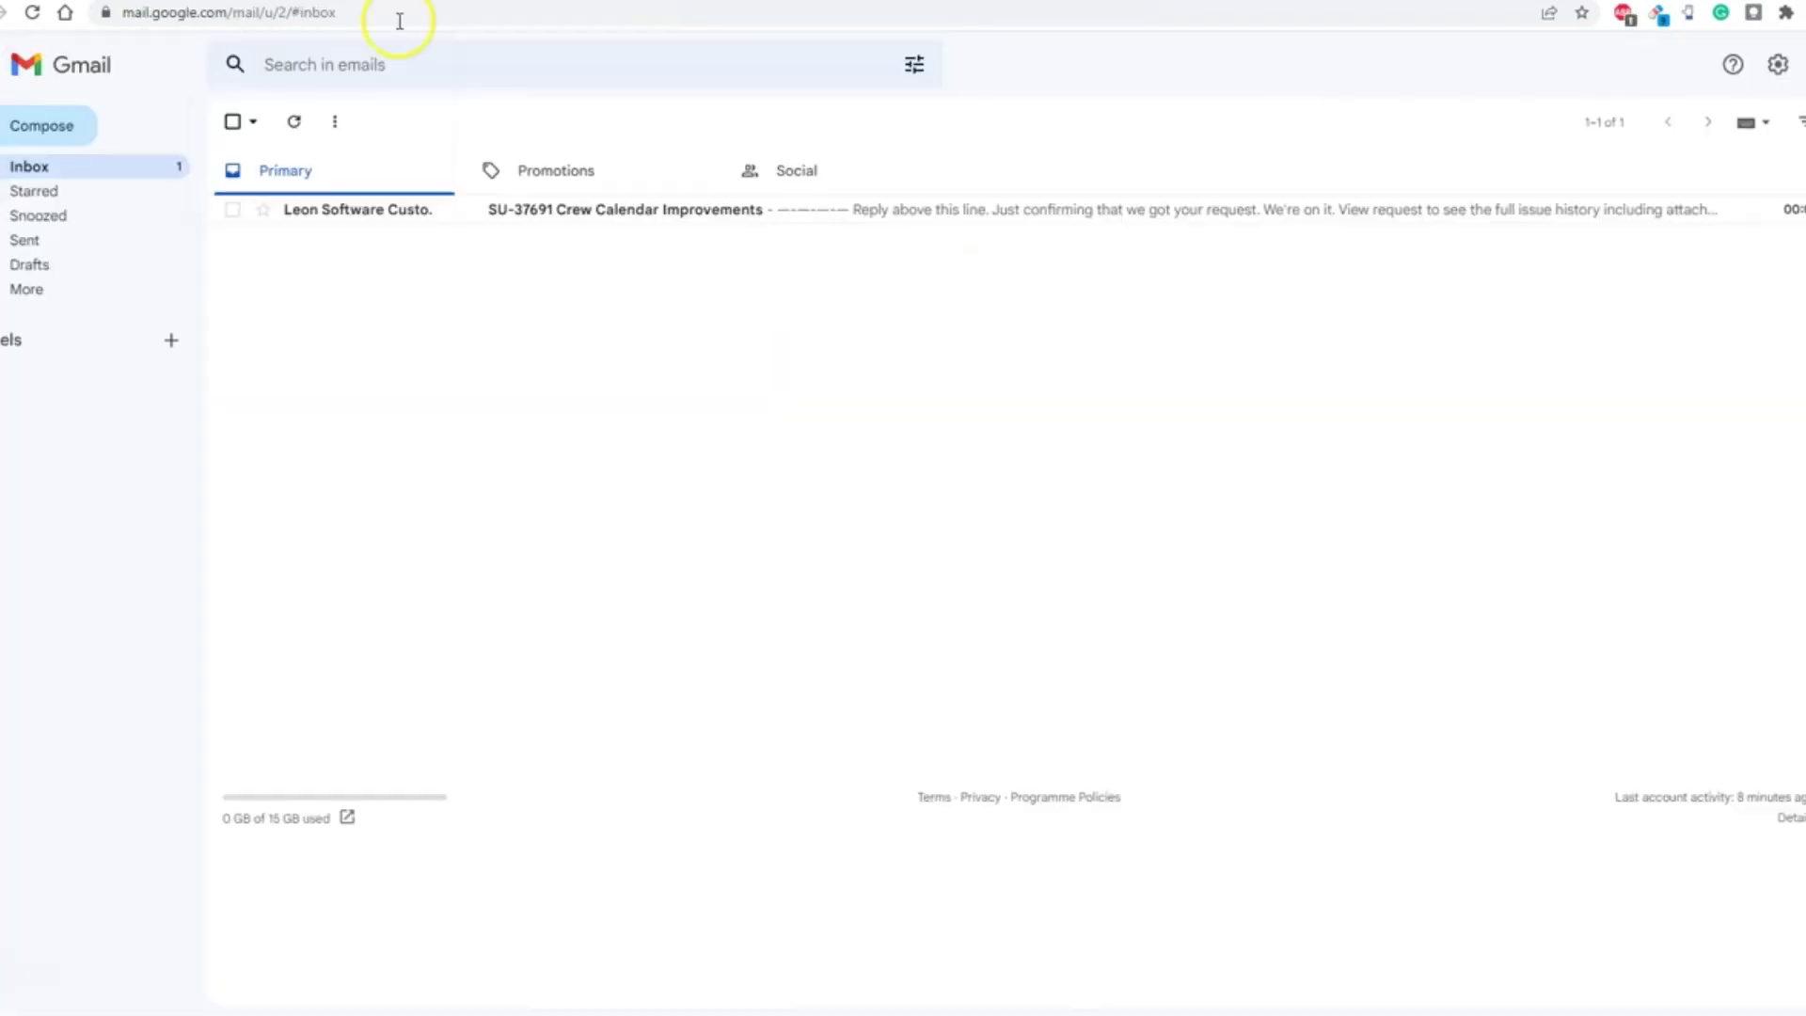
Open the Crew Calendar Improvements confirmation e-mail in Gmail
{"action": "left_click", "coordinate": [580, 212]}
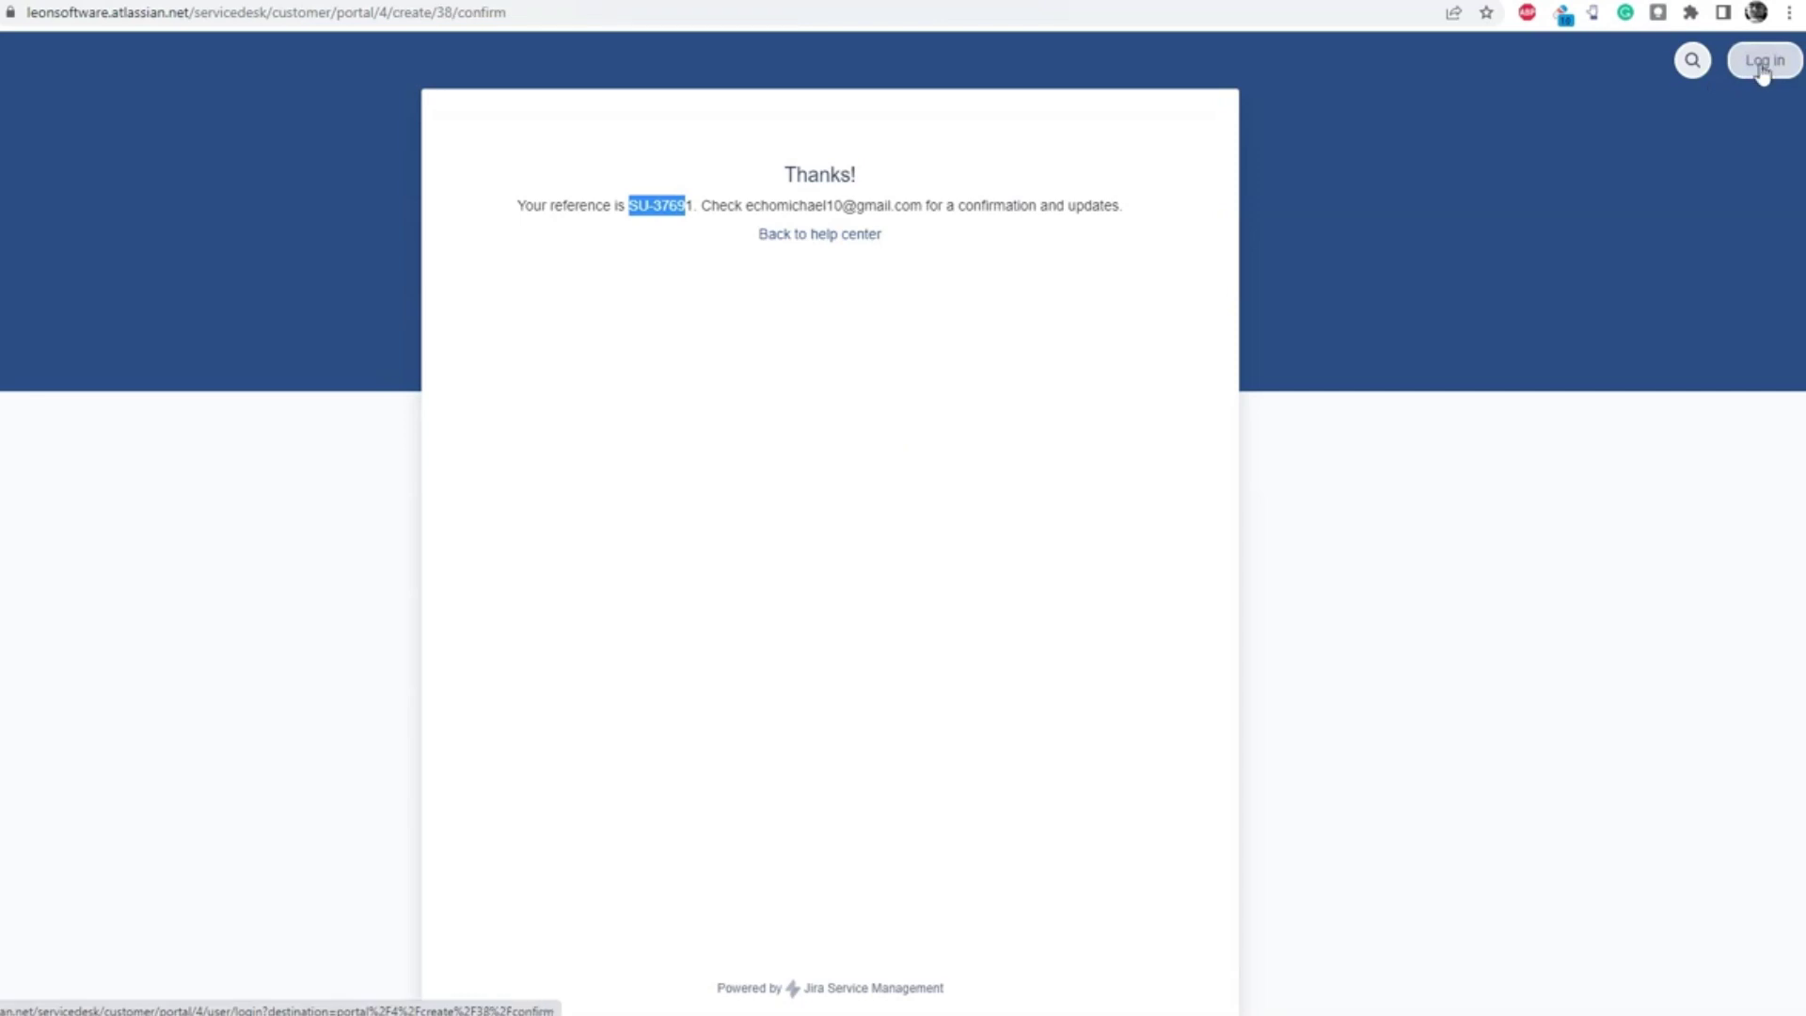
Request a sign-up link for the pasted e-mail and follow it from the Gmail message
{"action": "left_click", "coordinate": [1761, 74]}
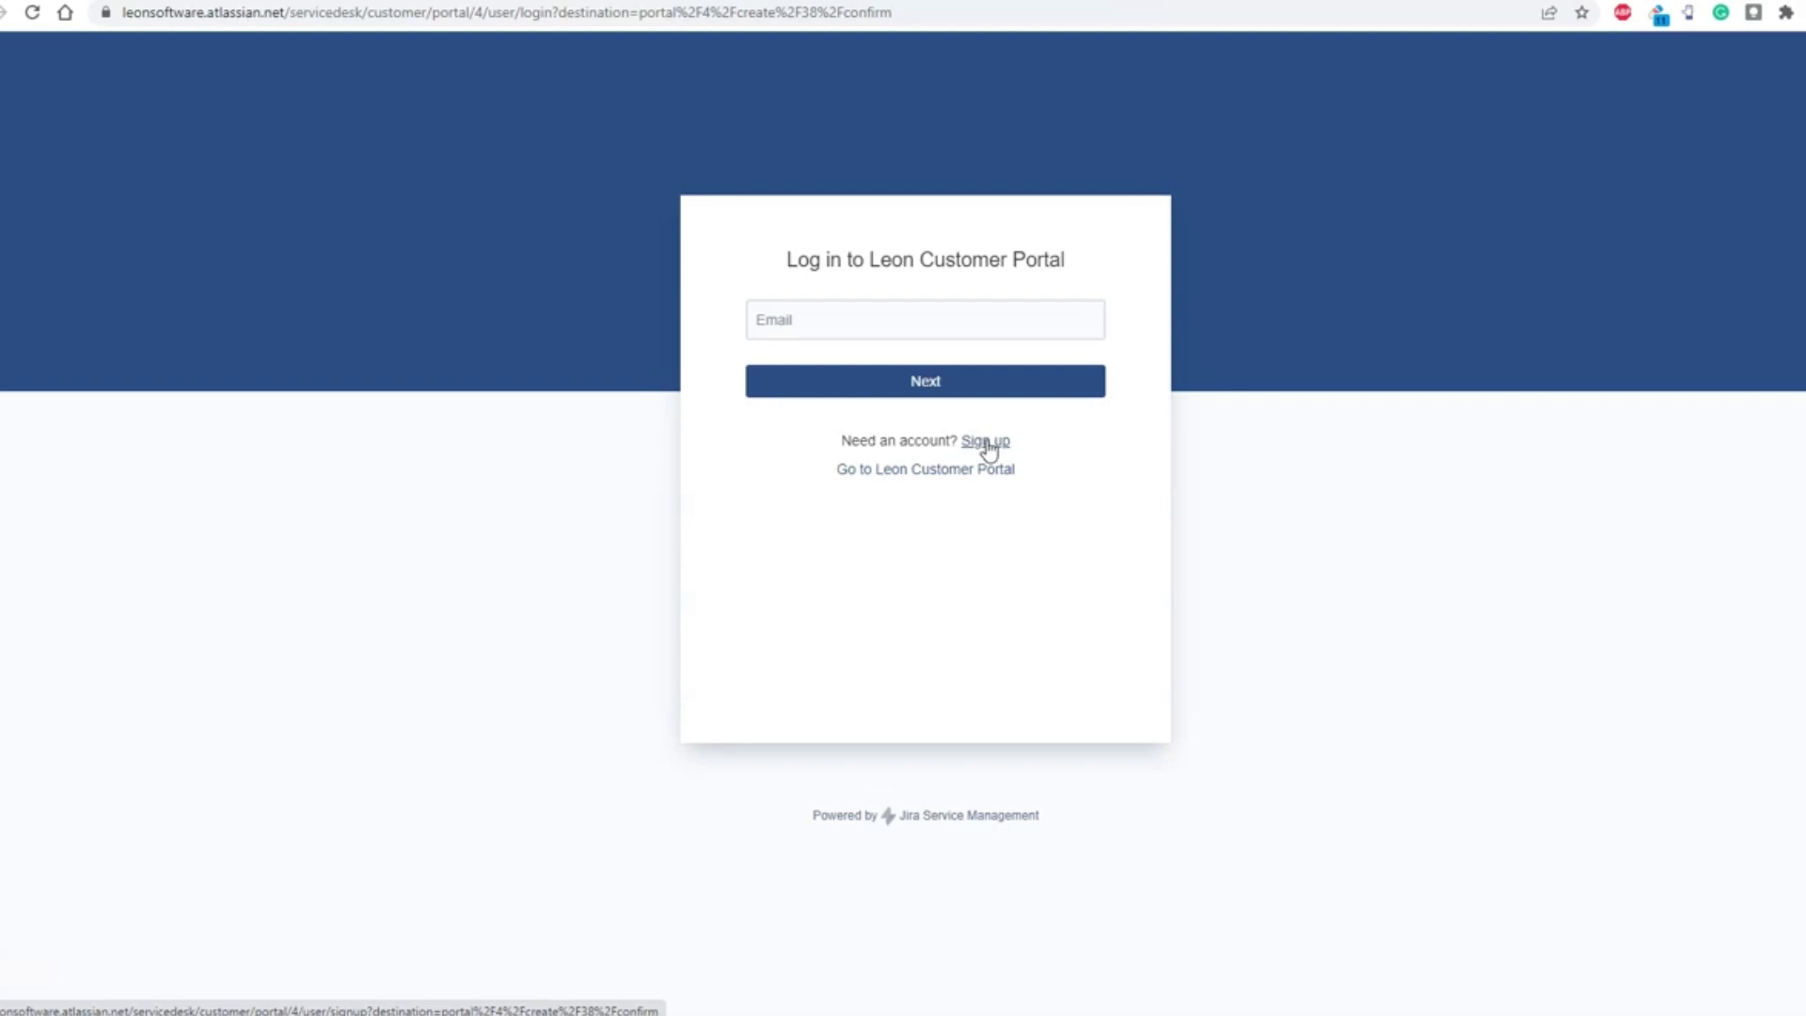
{"action": "left_click", "coordinate": [988, 442]}
{"action": "left_click", "coordinate": [997, 414]}
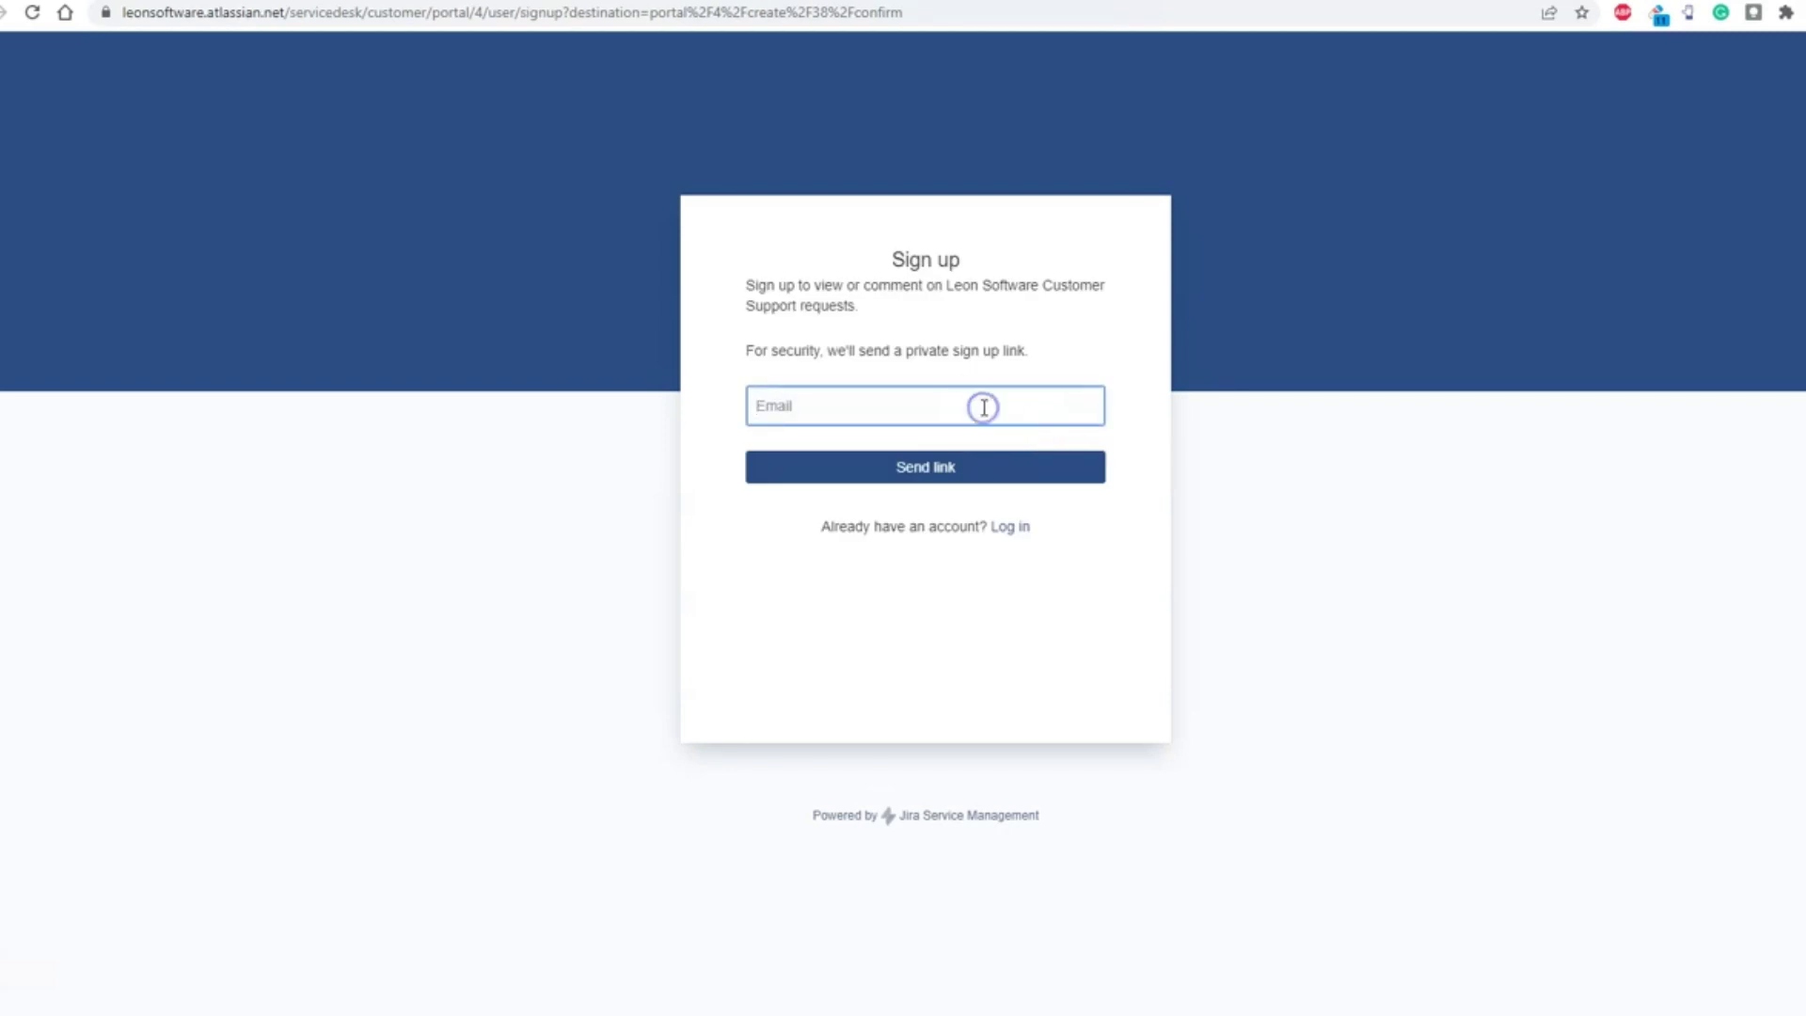
{"action": "key", "text": "ctrl+v"}
{"action": "left_click", "coordinate": [968, 471]}
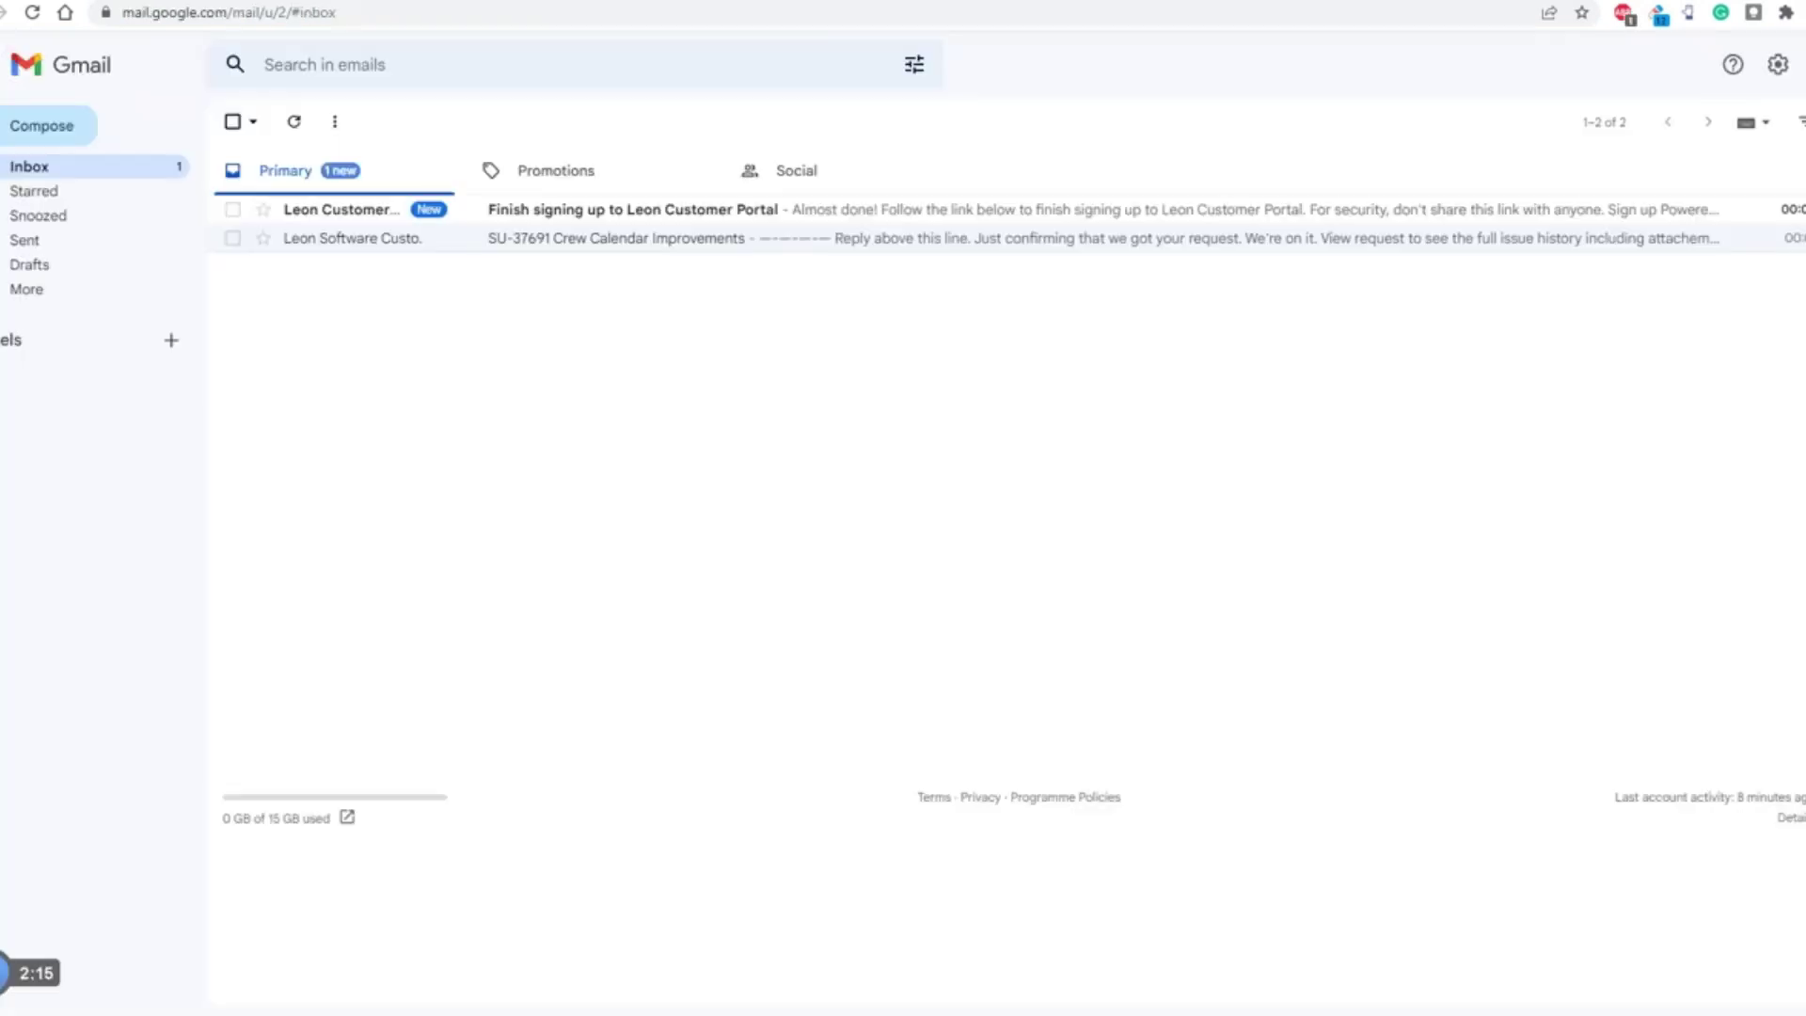
{"action": "left_click", "coordinate": [603, 216]}
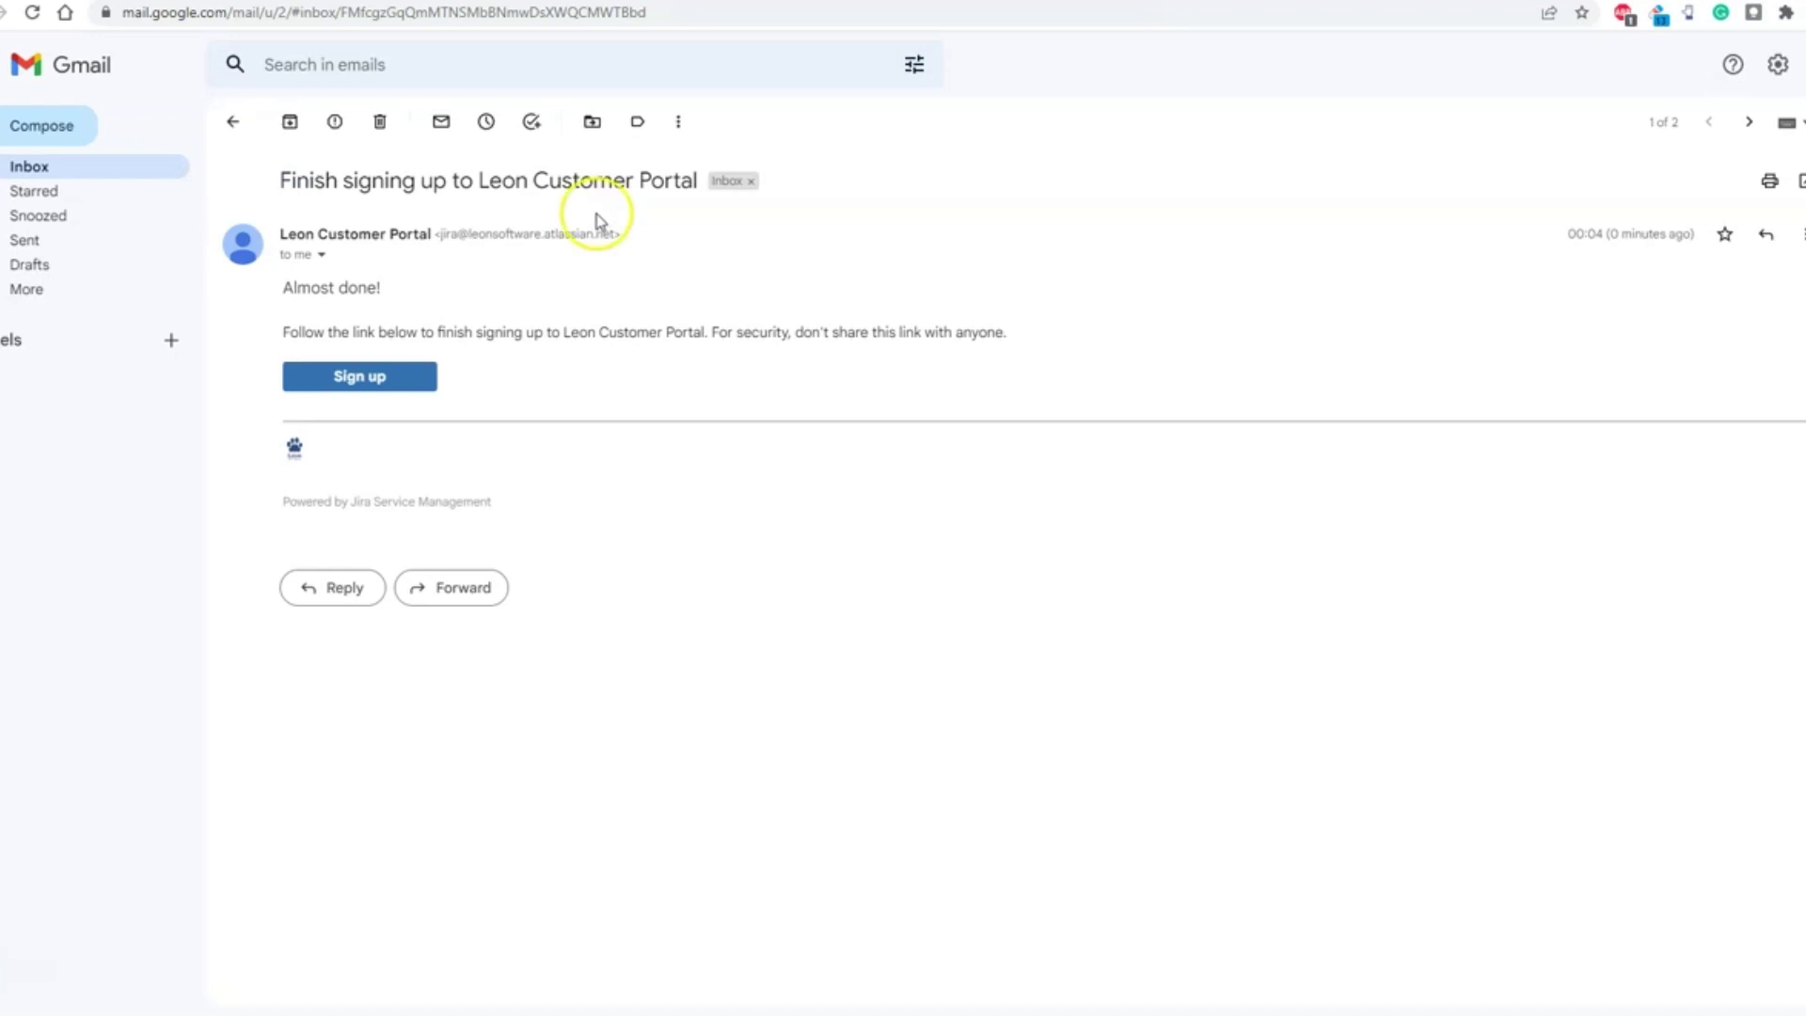
{"action": "left_click", "coordinate": [372, 378]}
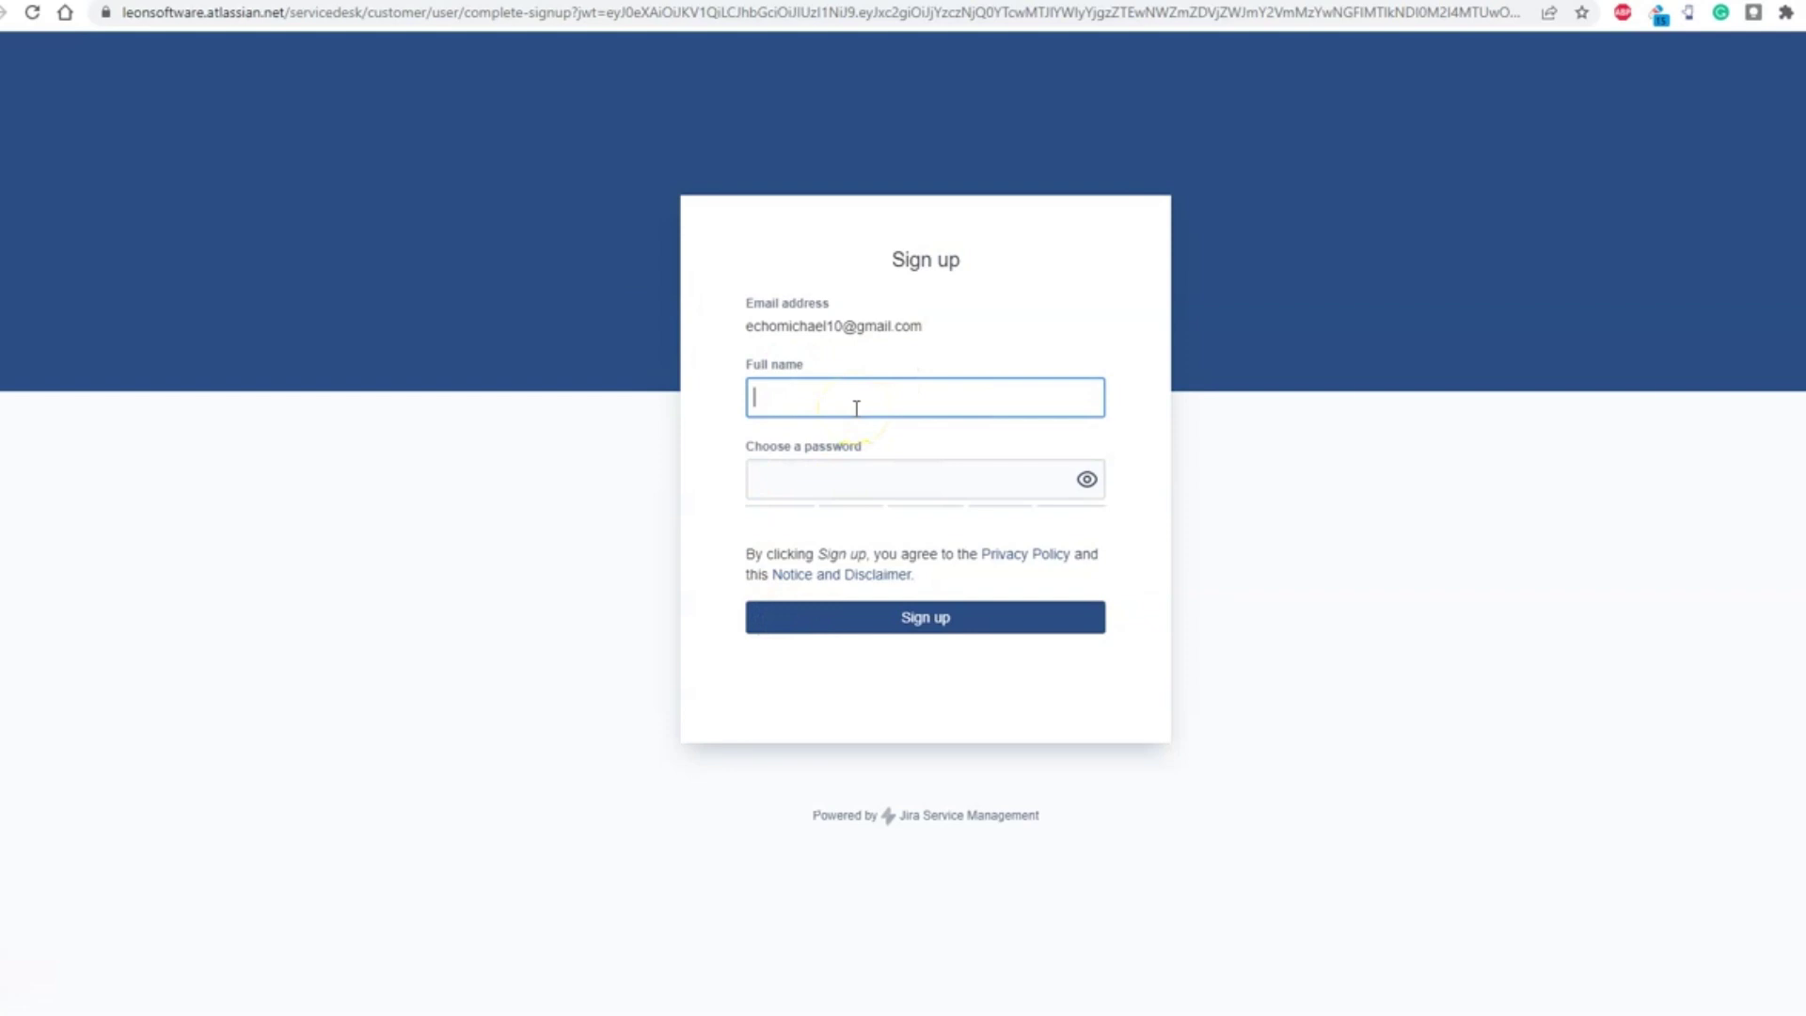
Enter the full name and account password, then complete the sign-up
{"action": "key", "text": "Tab"}
{"action": "key", "text": "ctrl+v"}
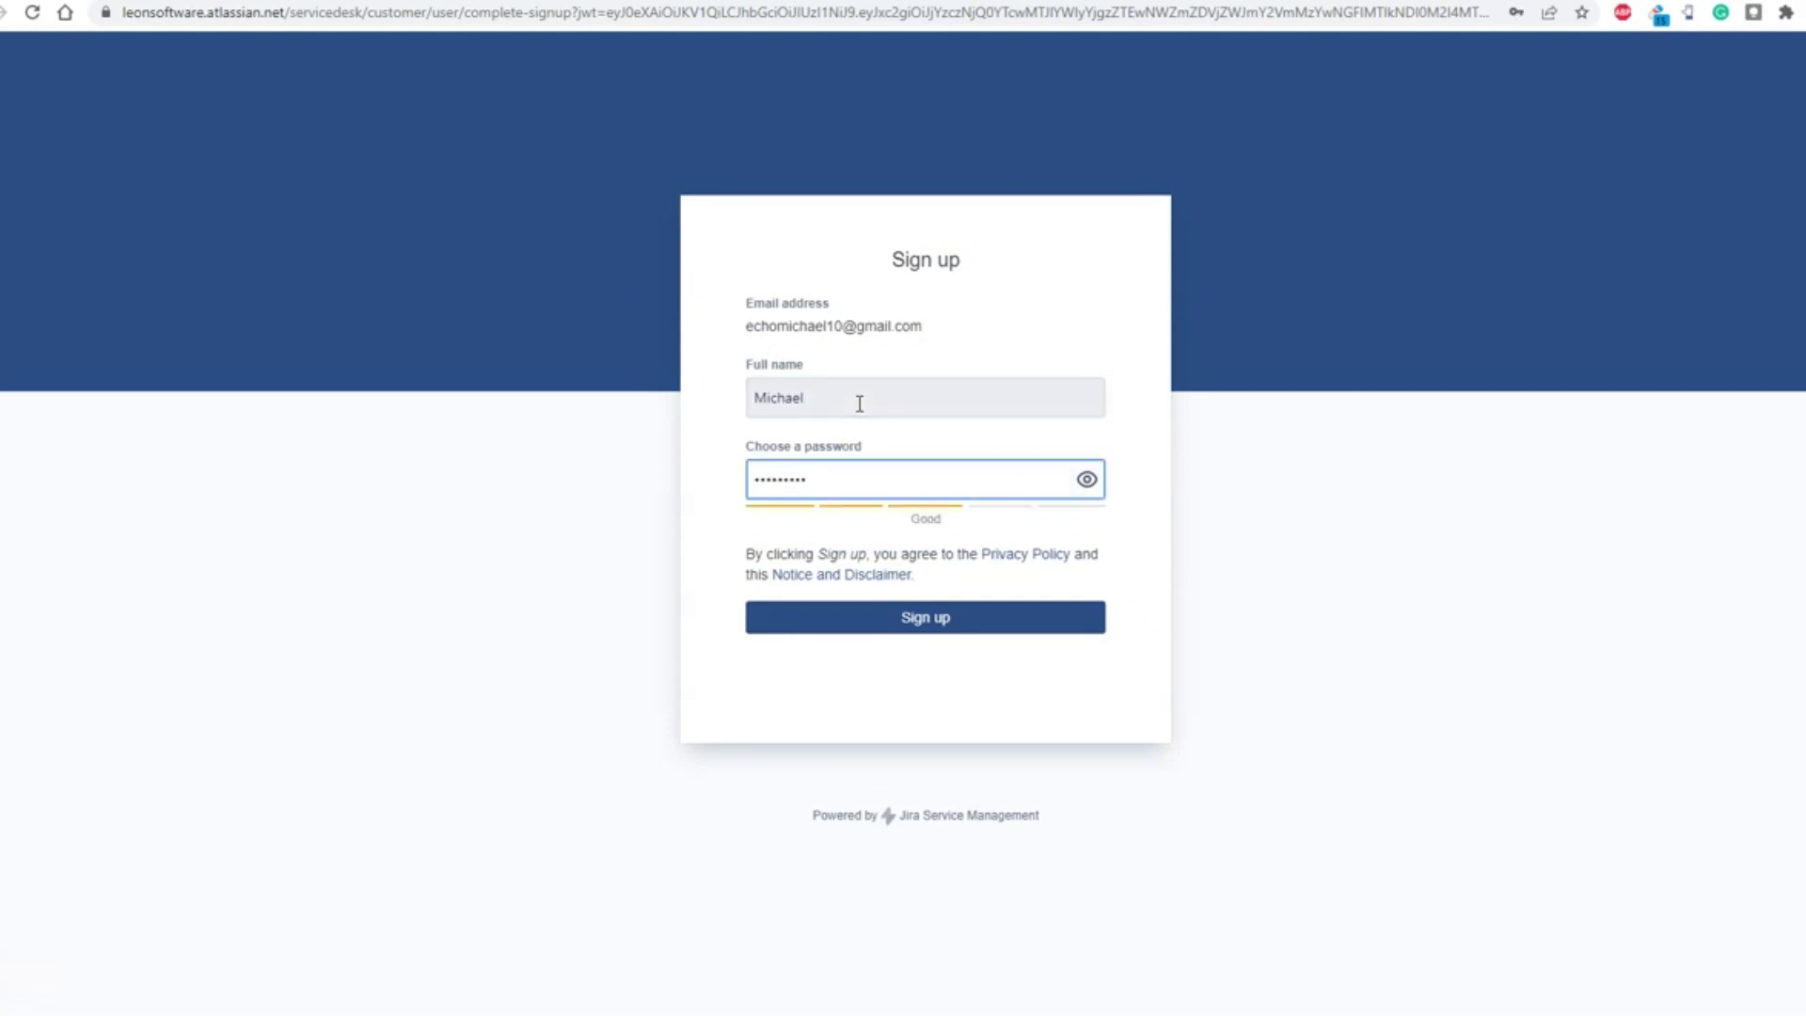
{"action": "left_click", "coordinate": [938, 624]}
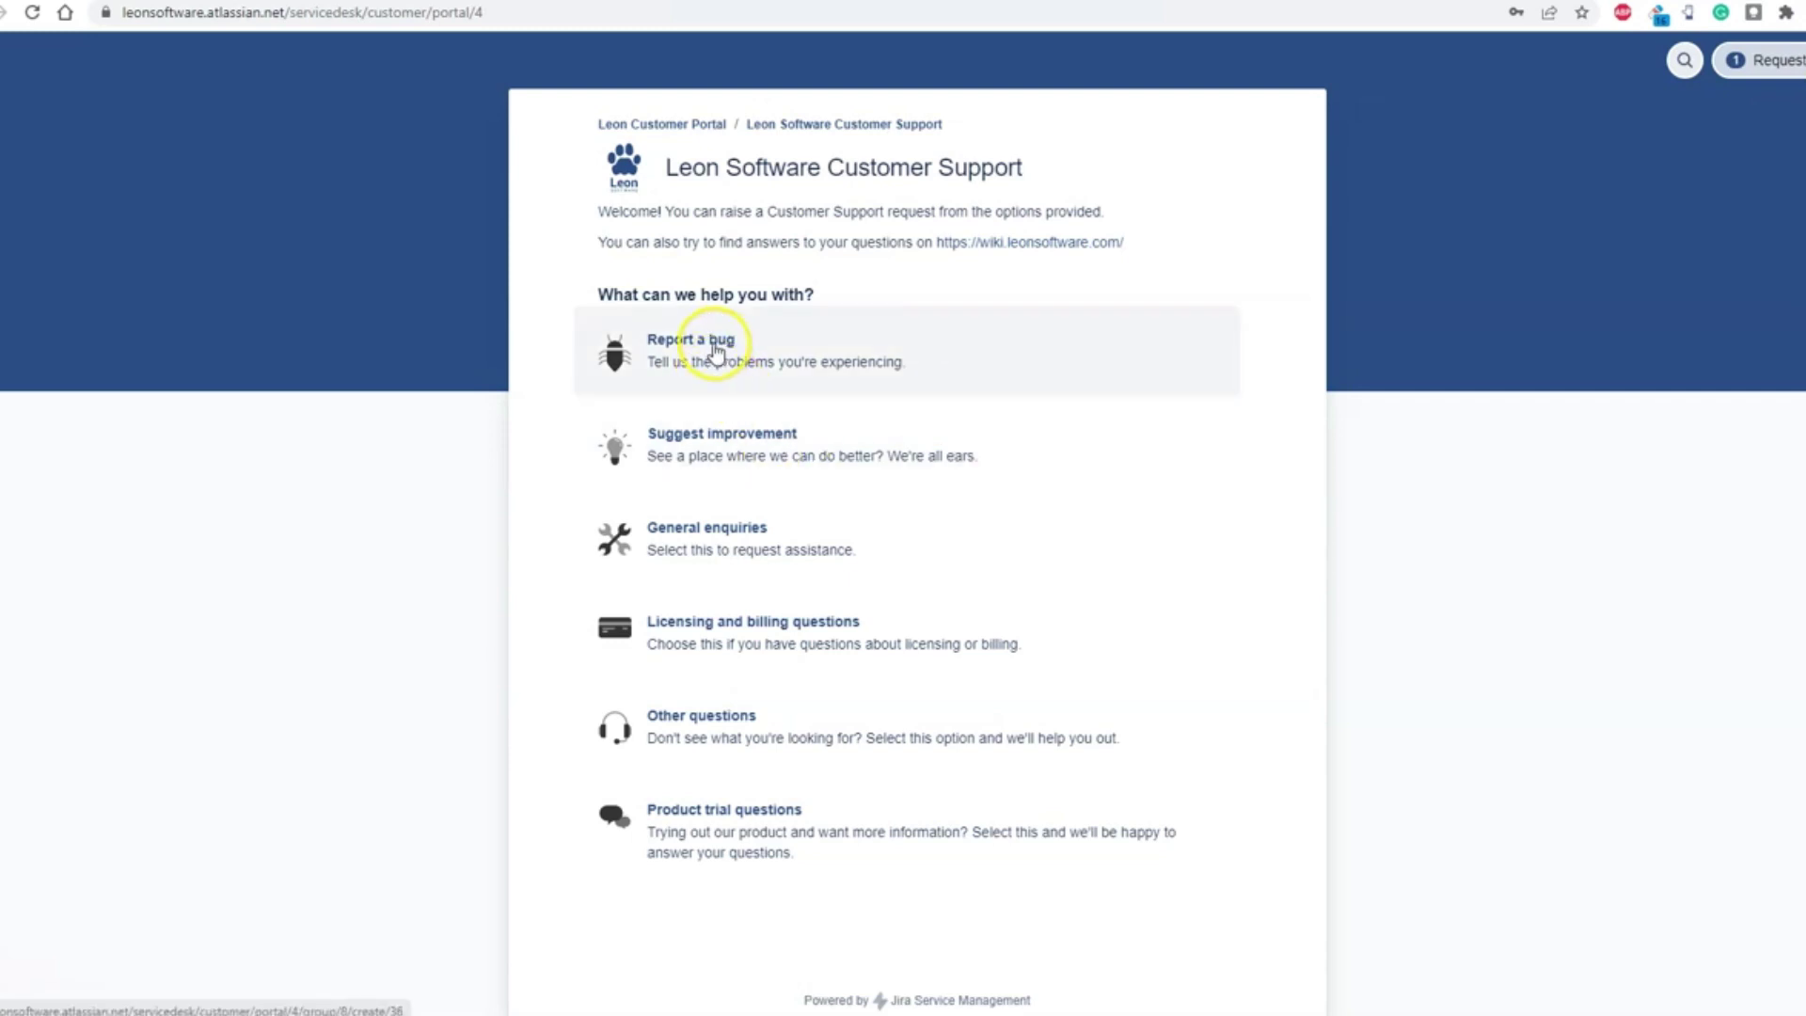
Check the Share with options on a new improvement form, then list requests Created by me
{"action": "left_click", "coordinate": [718, 434]}
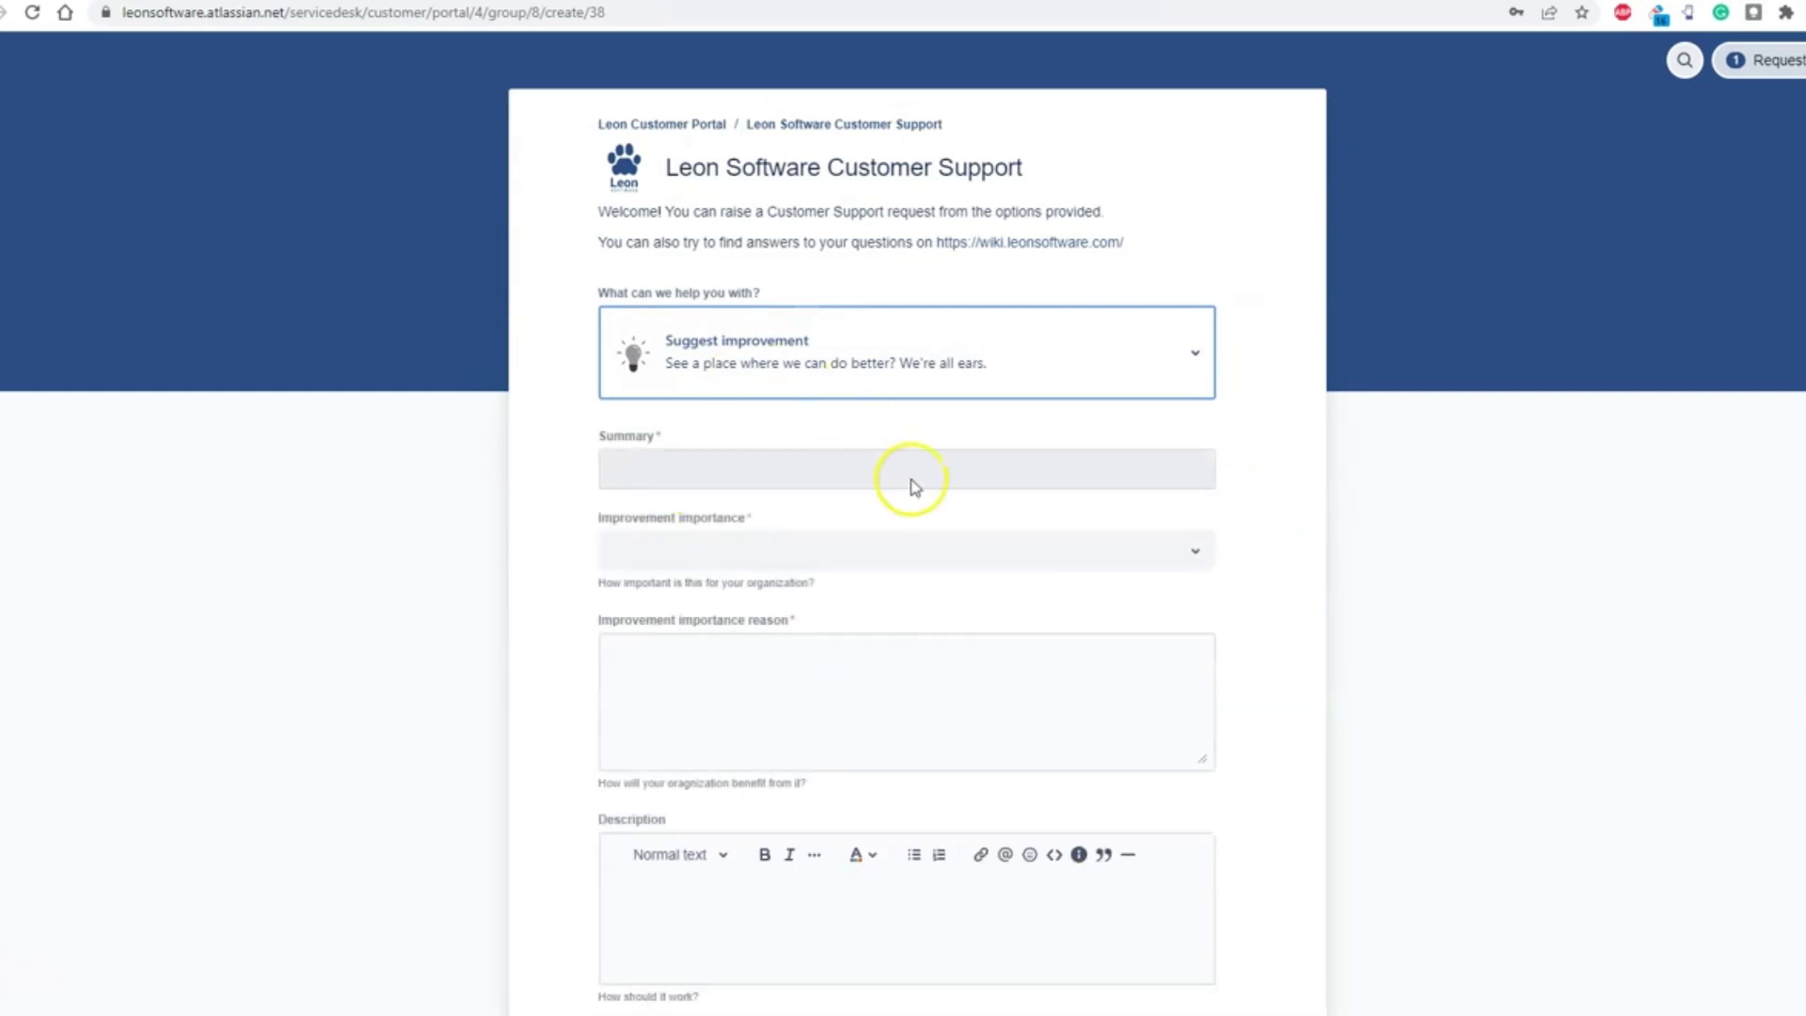
{"action": "scroll", "coordinate": [917, 498], "scroll_direction": "down", "scroll_amount": 3}
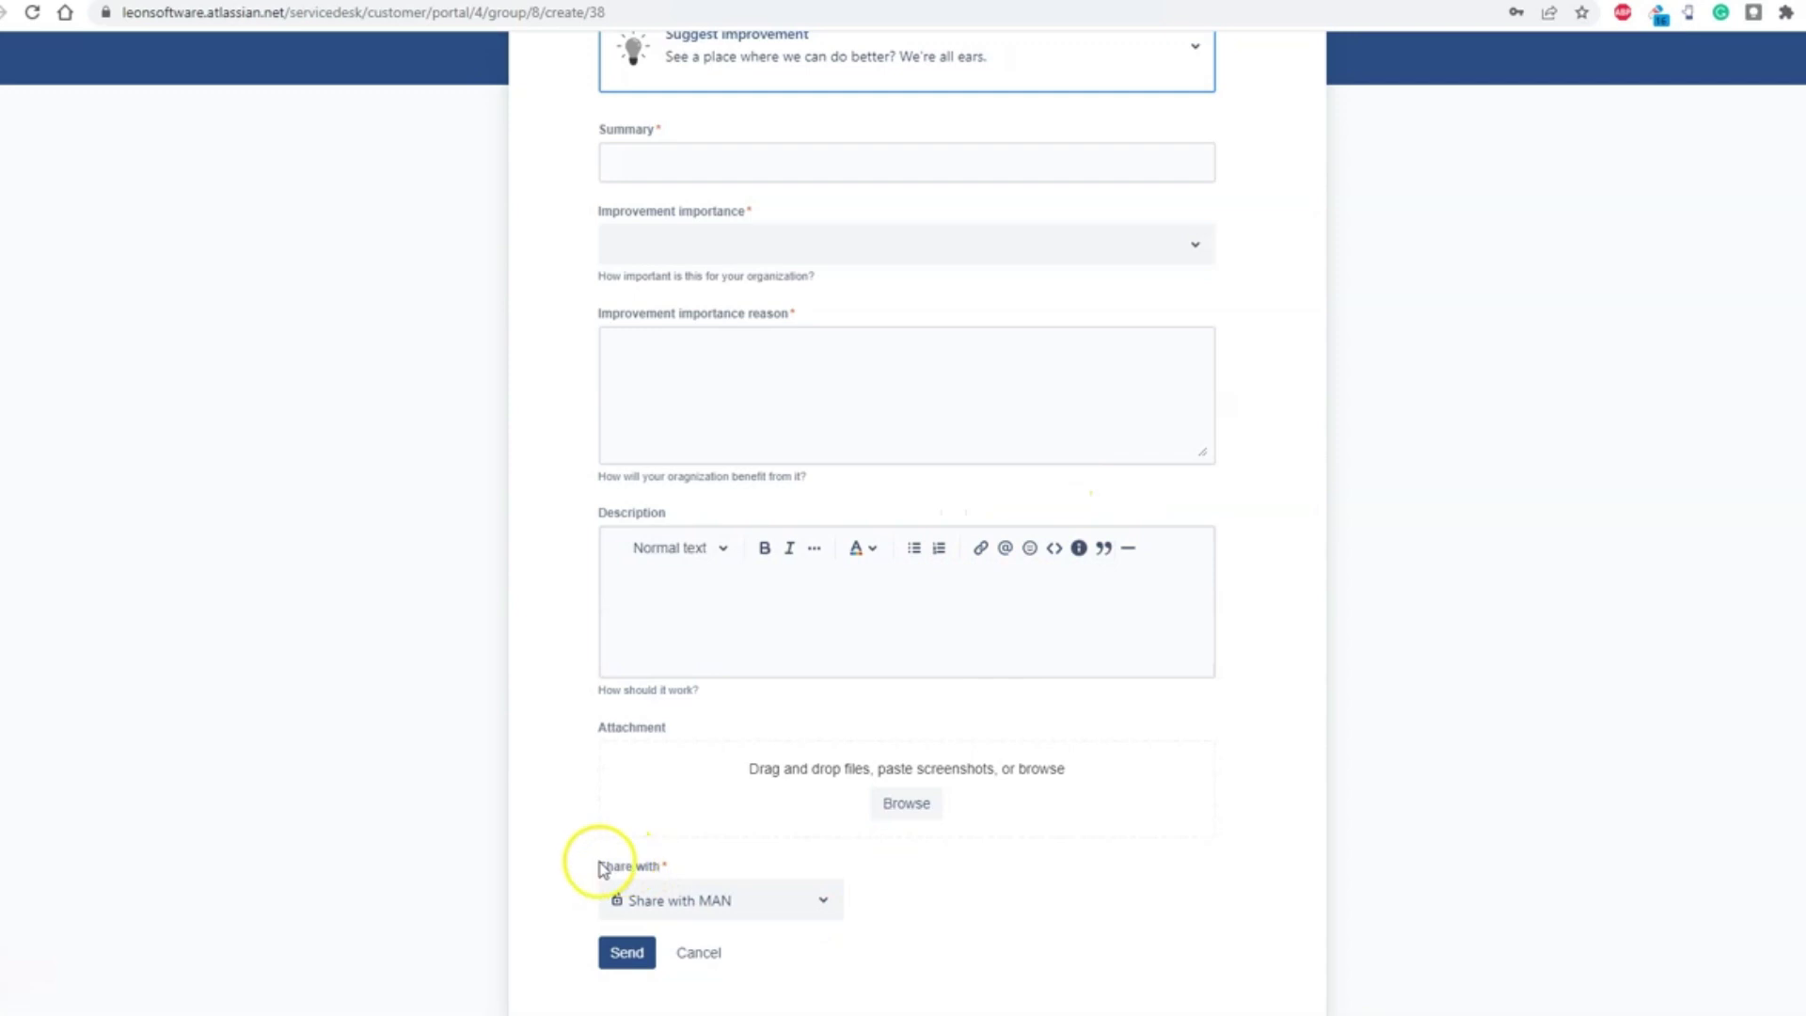
{"action": "left_click", "coordinate": [800, 903]}
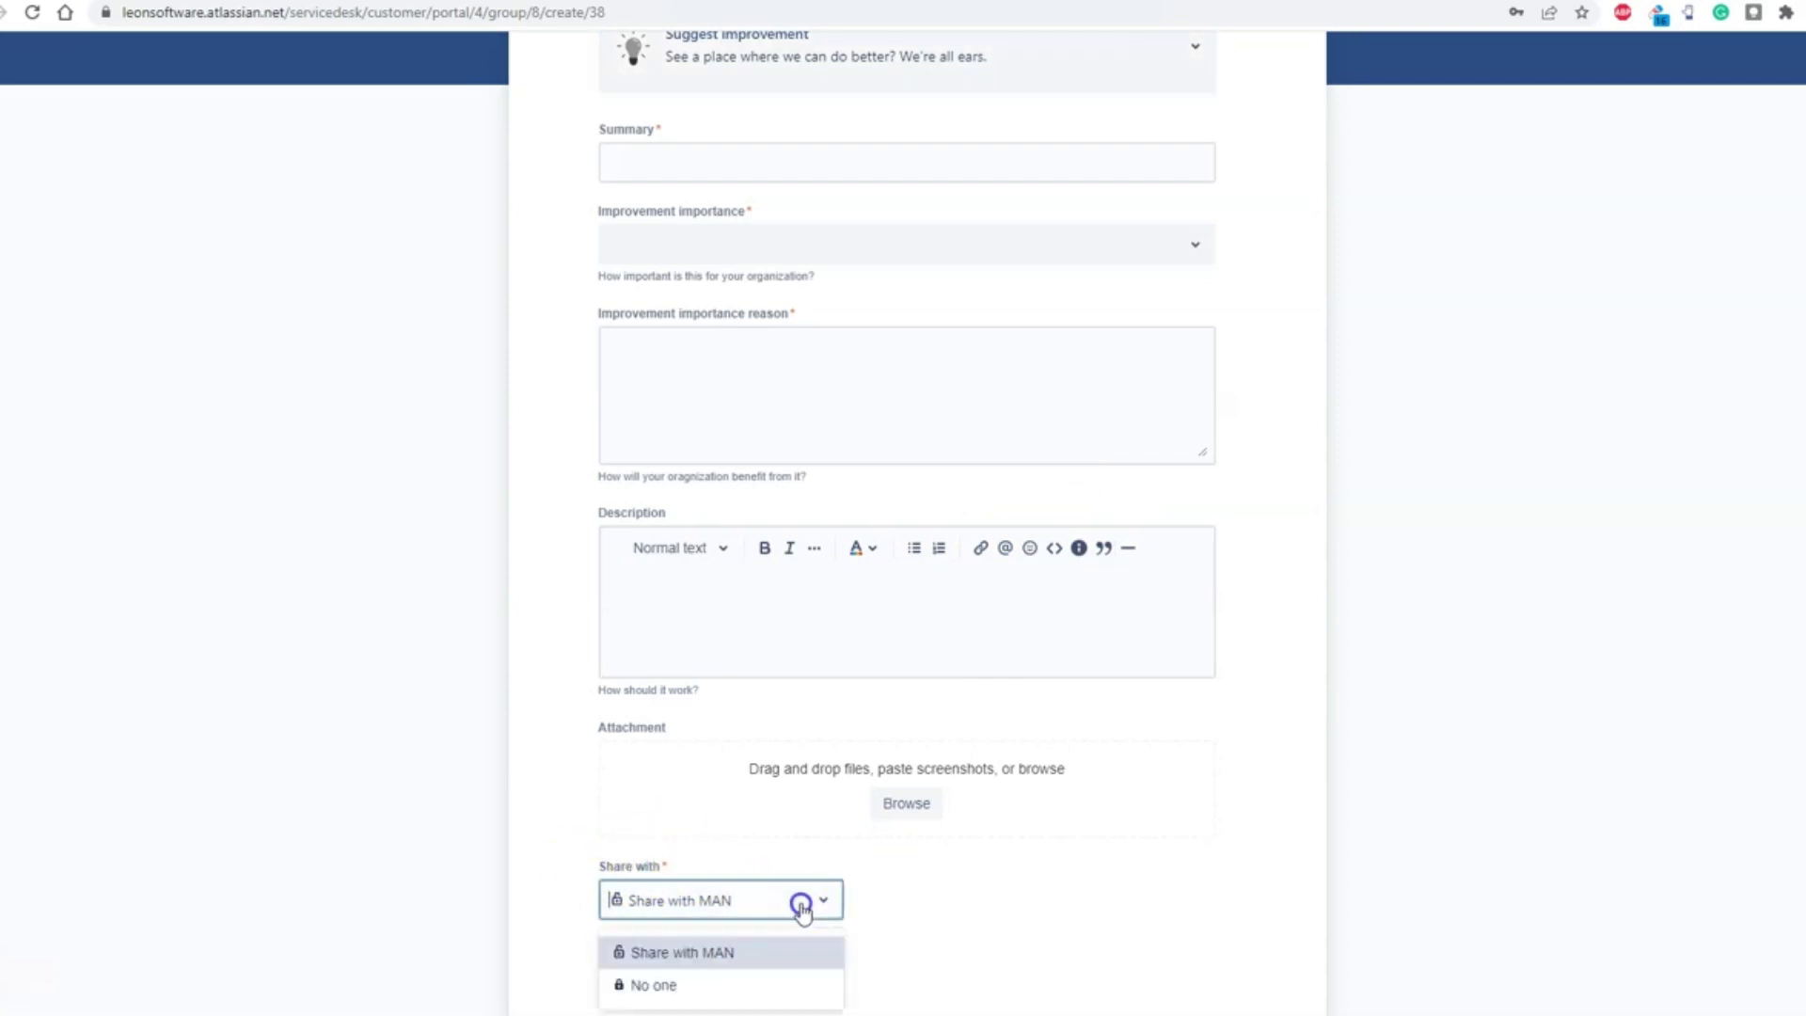
{"action": "left_click", "coordinate": [1180, 902]}
{"action": "scroll", "coordinate": [1122, 650], "scroll_direction": "up", "scroll_amount": 4}
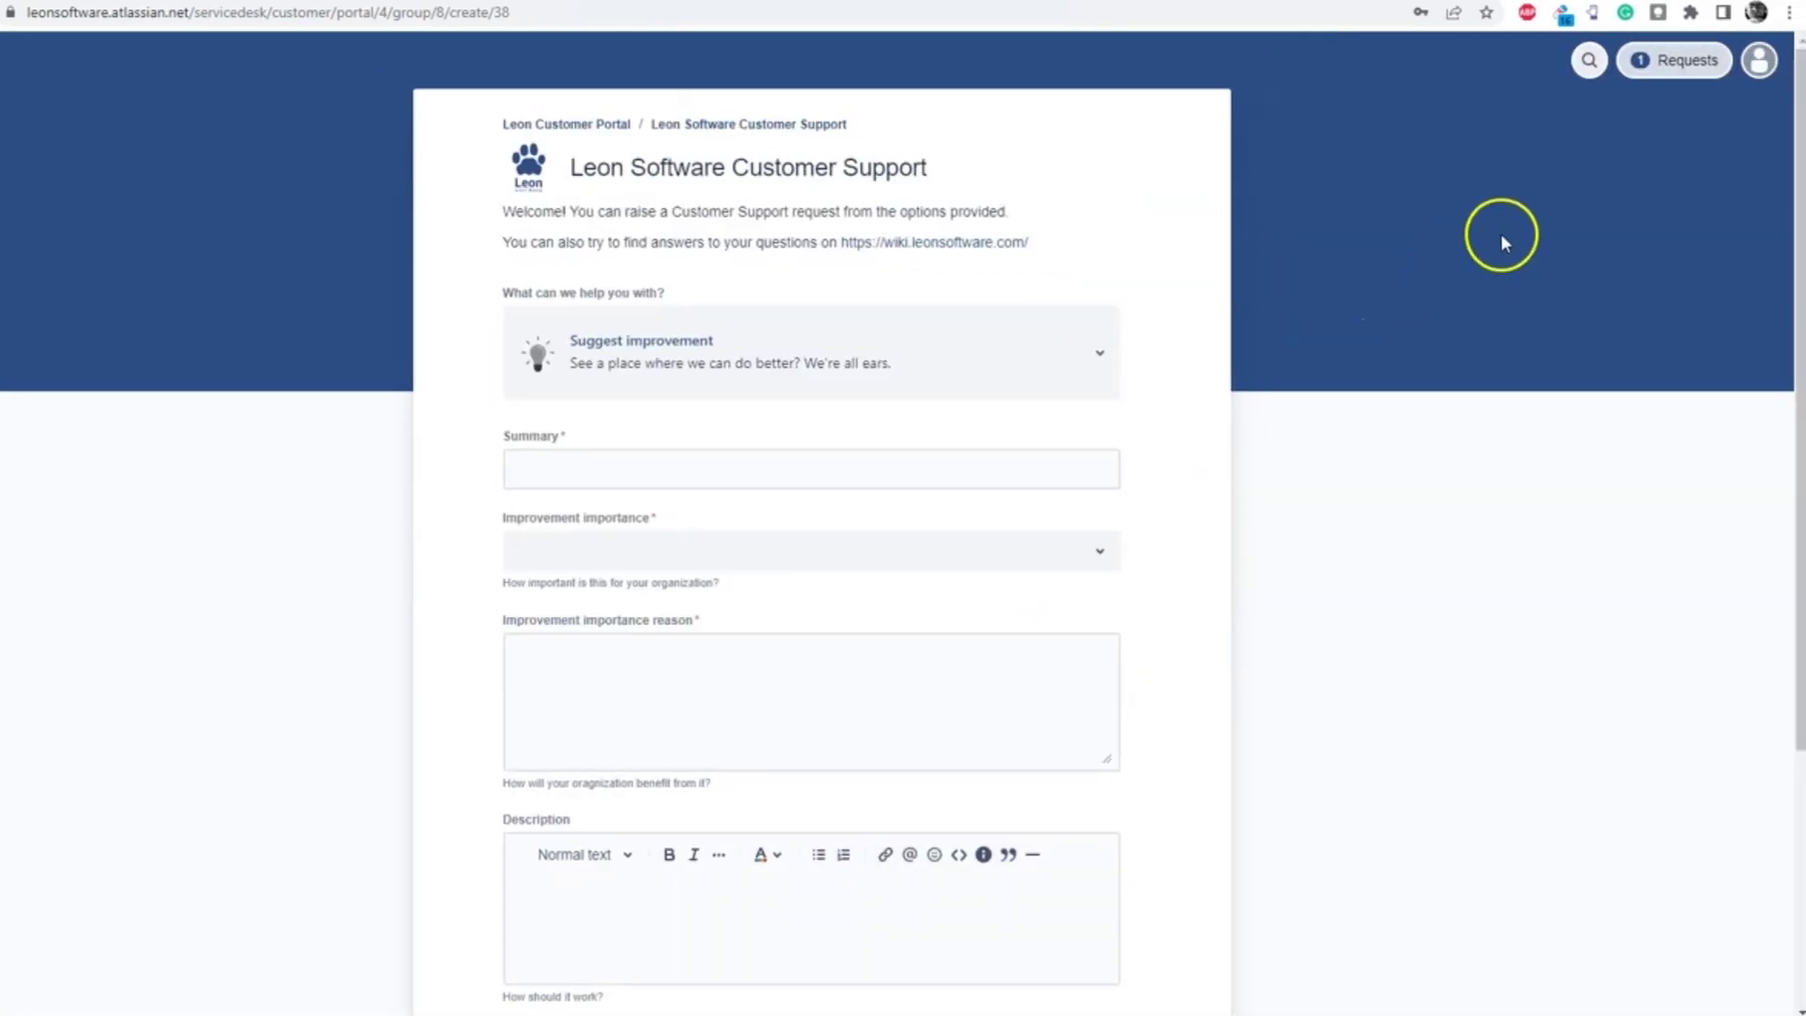
{"action": "left_click", "coordinate": [1771, 60]}
{"action": "left_click", "coordinate": [1615, 141]}
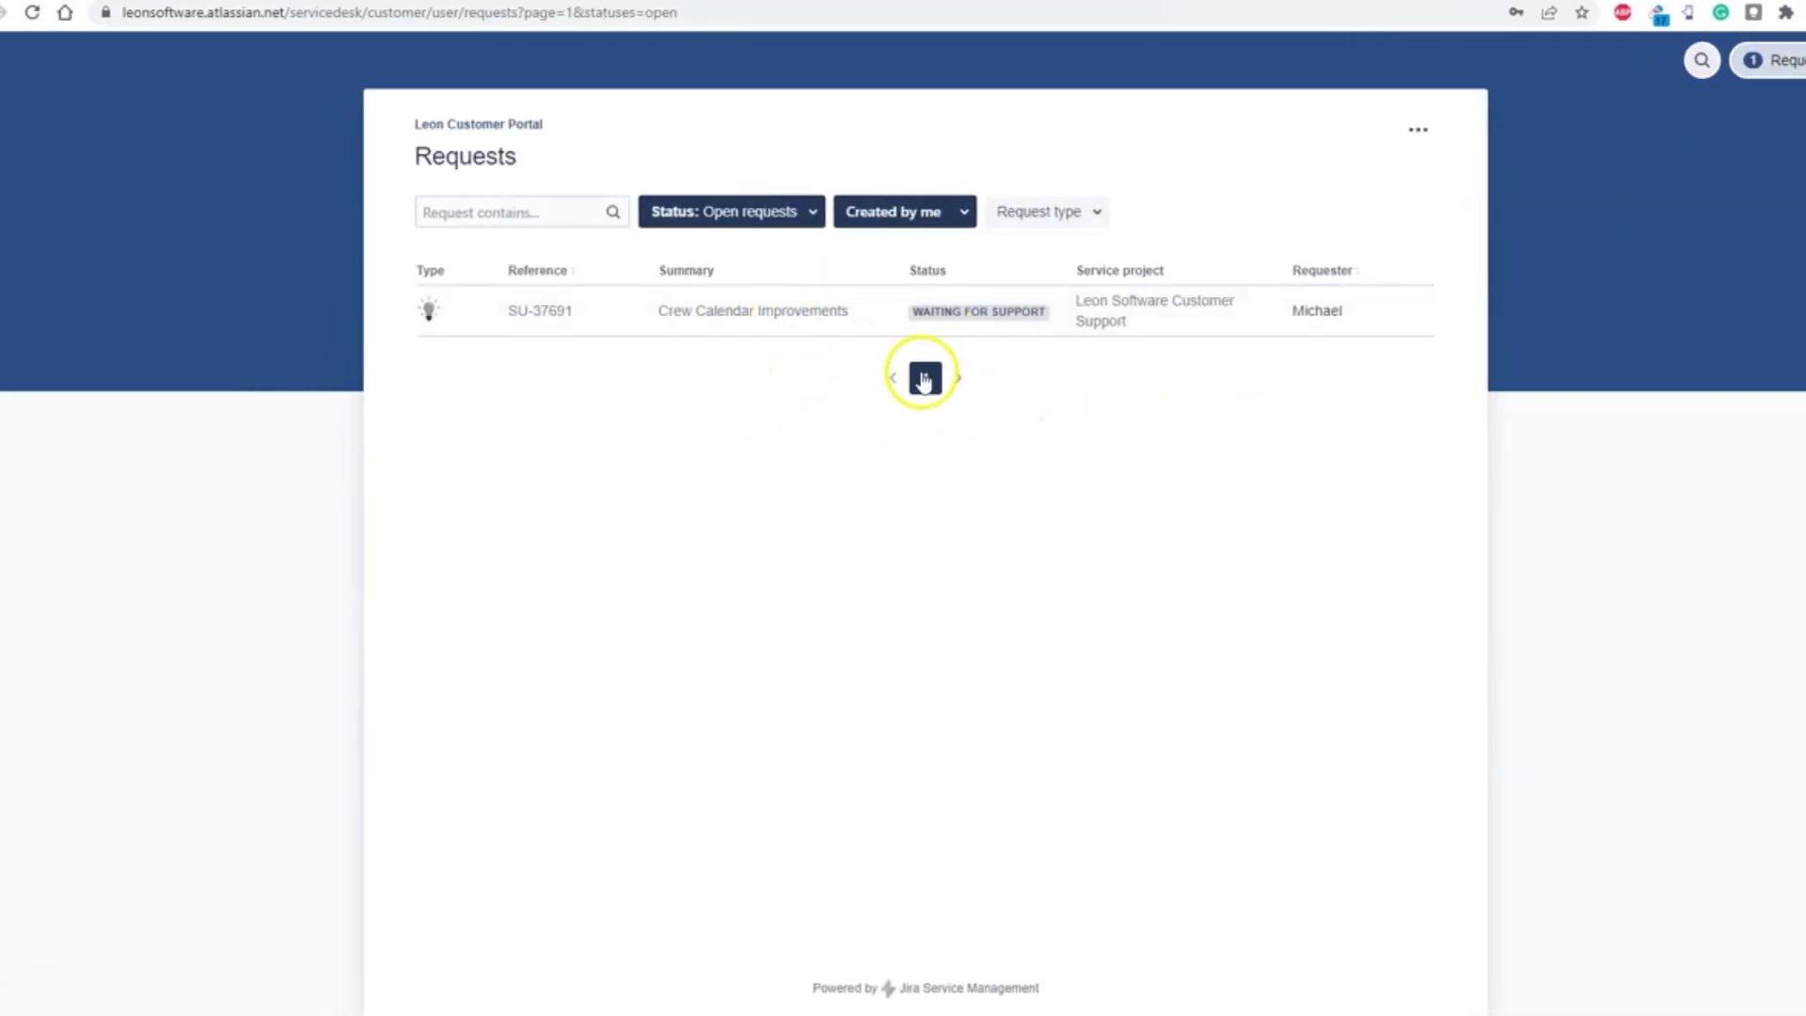
Open SU-37691 Crew Calendar Improvements from the Requests list
{"action": "left_click", "coordinate": [767, 320]}
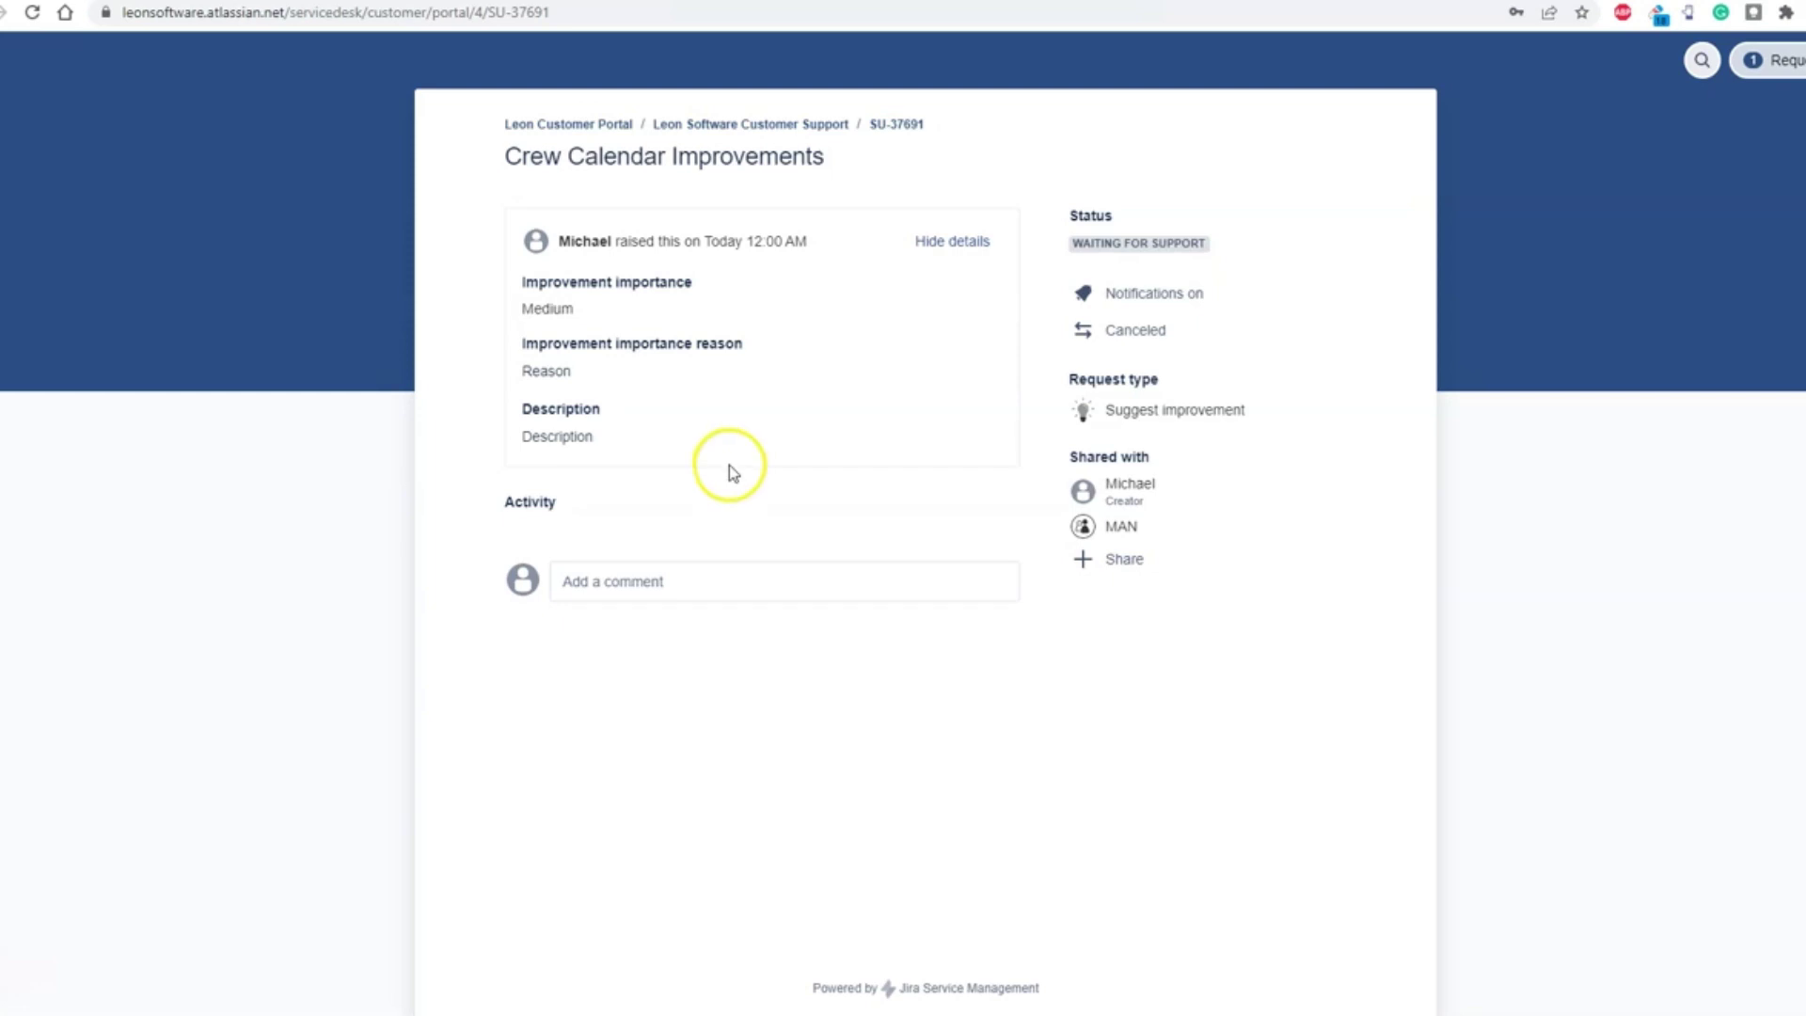
Filter the Requests list to the MAN organization's open requests
{"action": "left_click", "coordinate": [703, 521]}
{"action": "left_click", "coordinate": [1788, 61]}
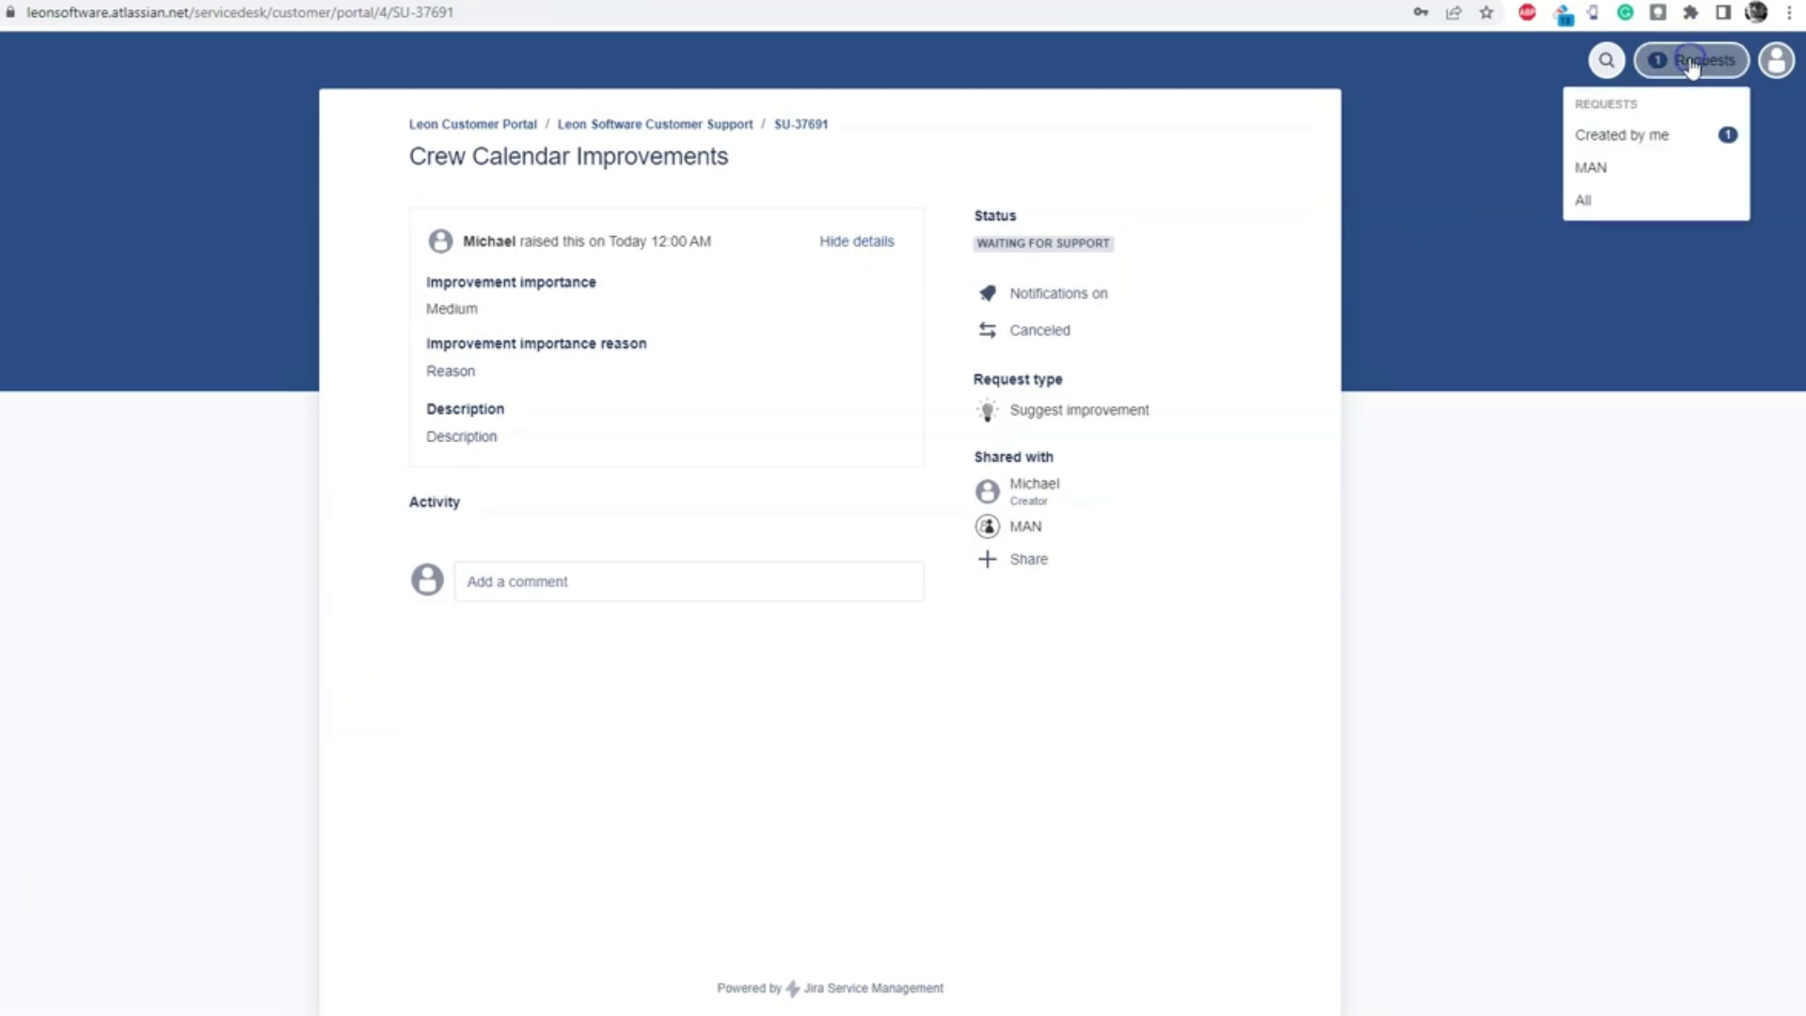
{"action": "left_click", "coordinate": [1592, 168]}
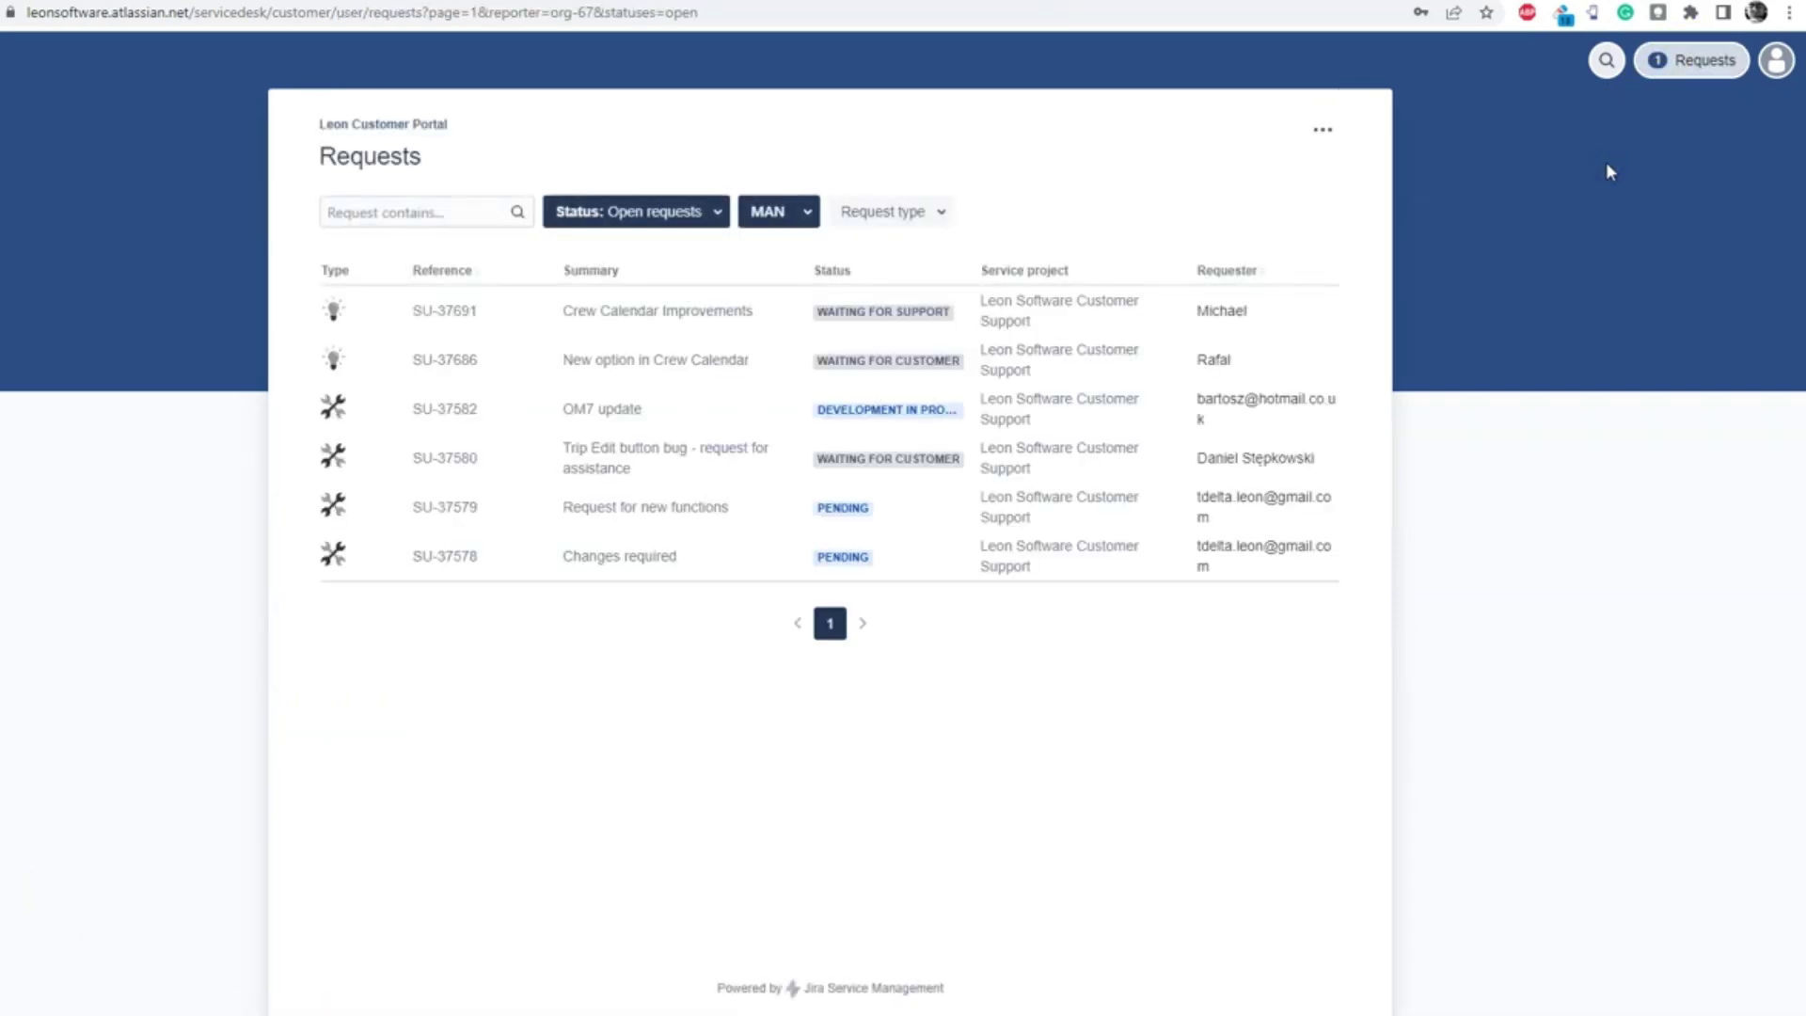